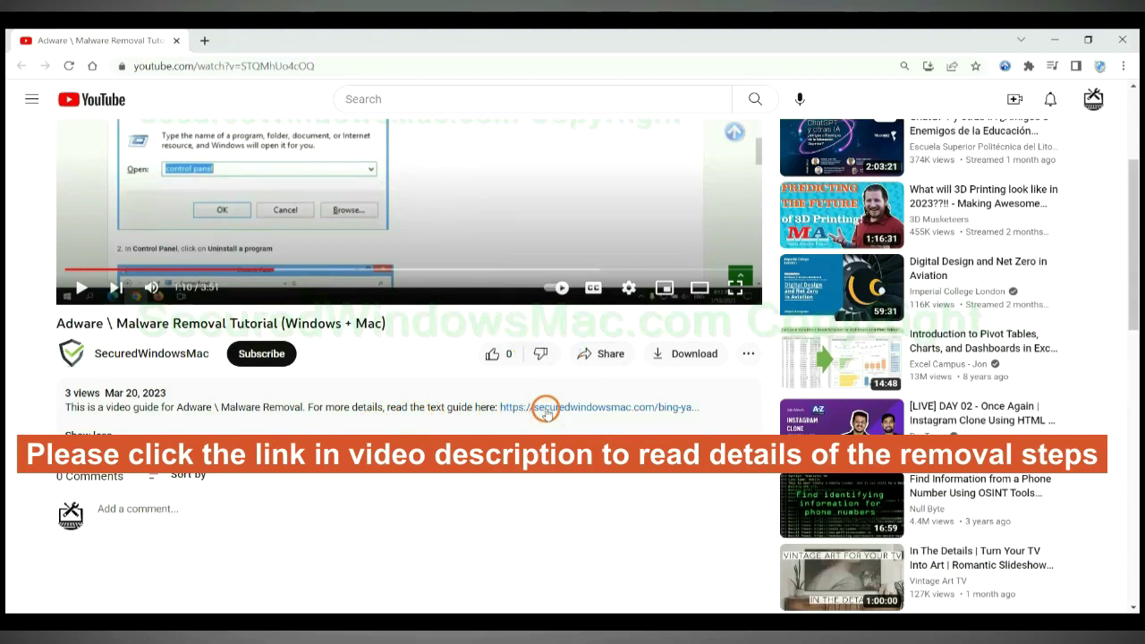
Open the securedwindowsmac.com removal guide from the YouTube video description in a new tab
click(546, 408)
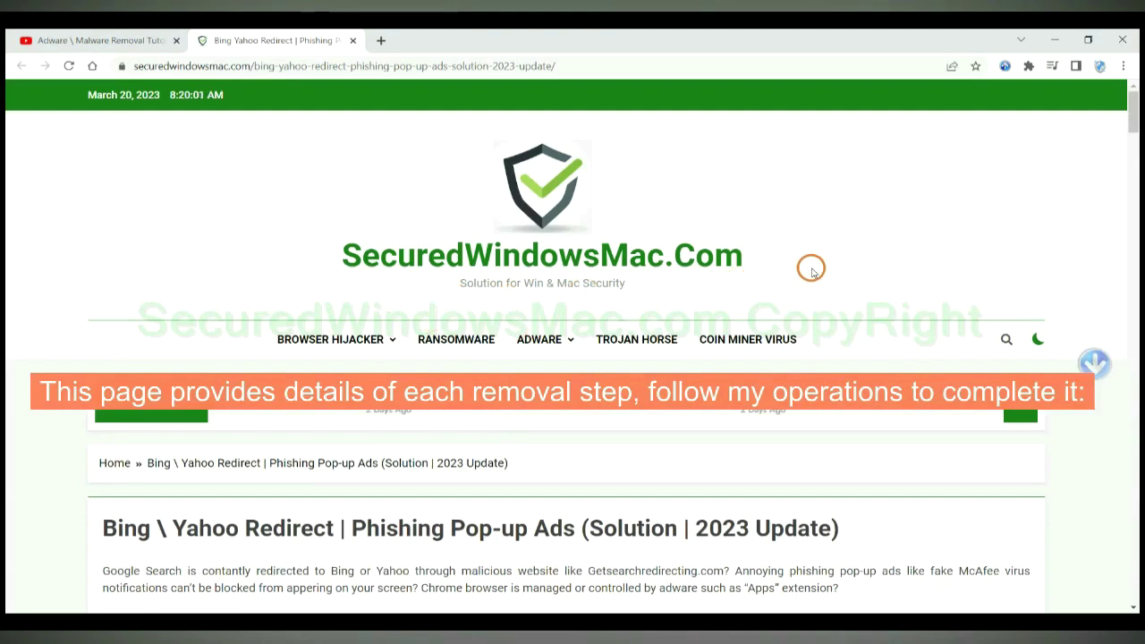
Scroll to the 'Adware \ Malware Instant Automatic Removal' heading and briefly highlight it
scroll(811, 270, down, 15)
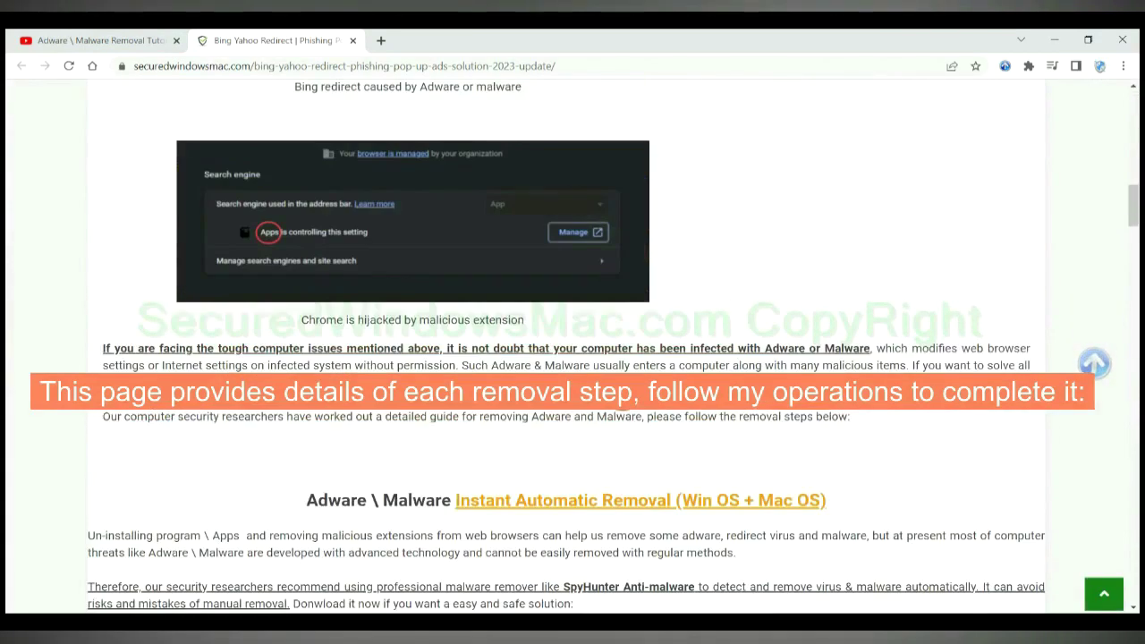
scroll(621, 397, down, 4)
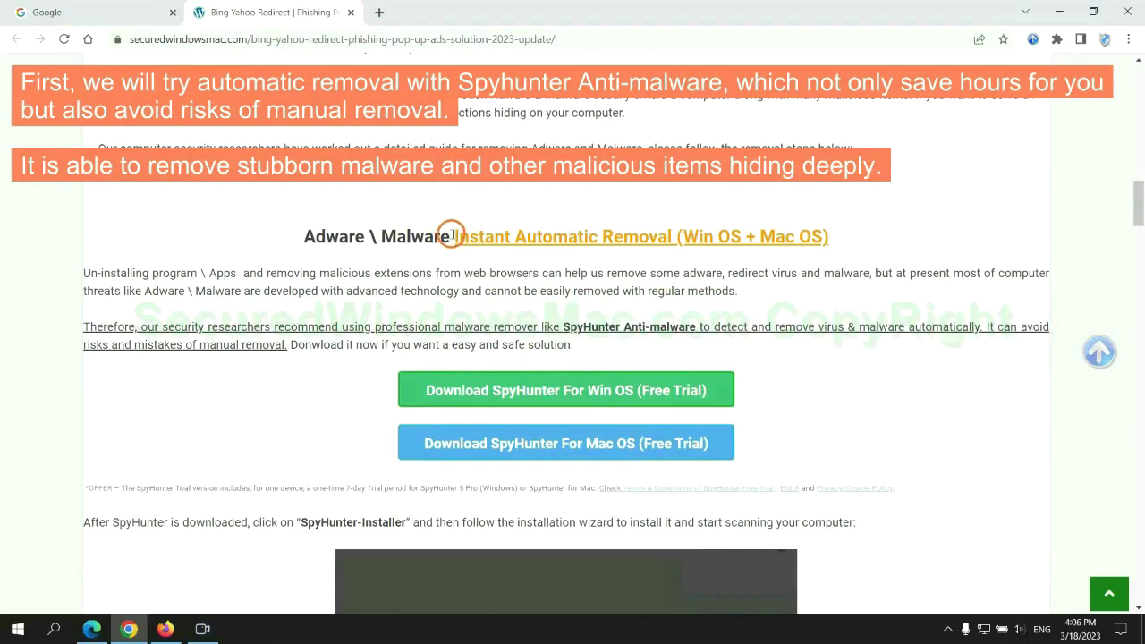
drag(453, 235, 672, 235)
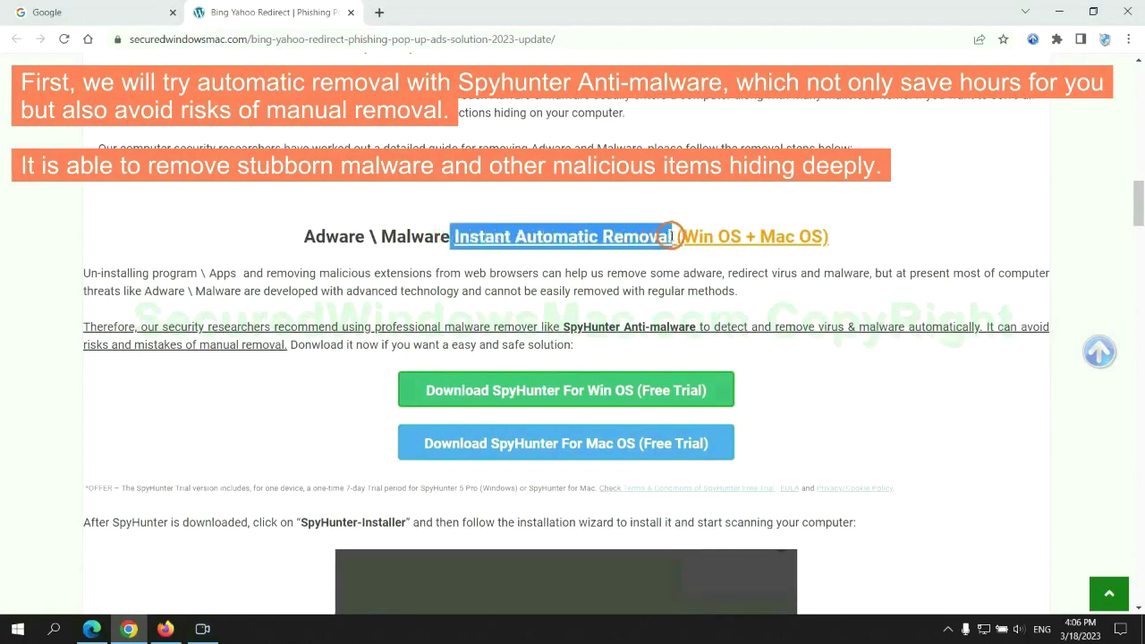
click(571, 201)
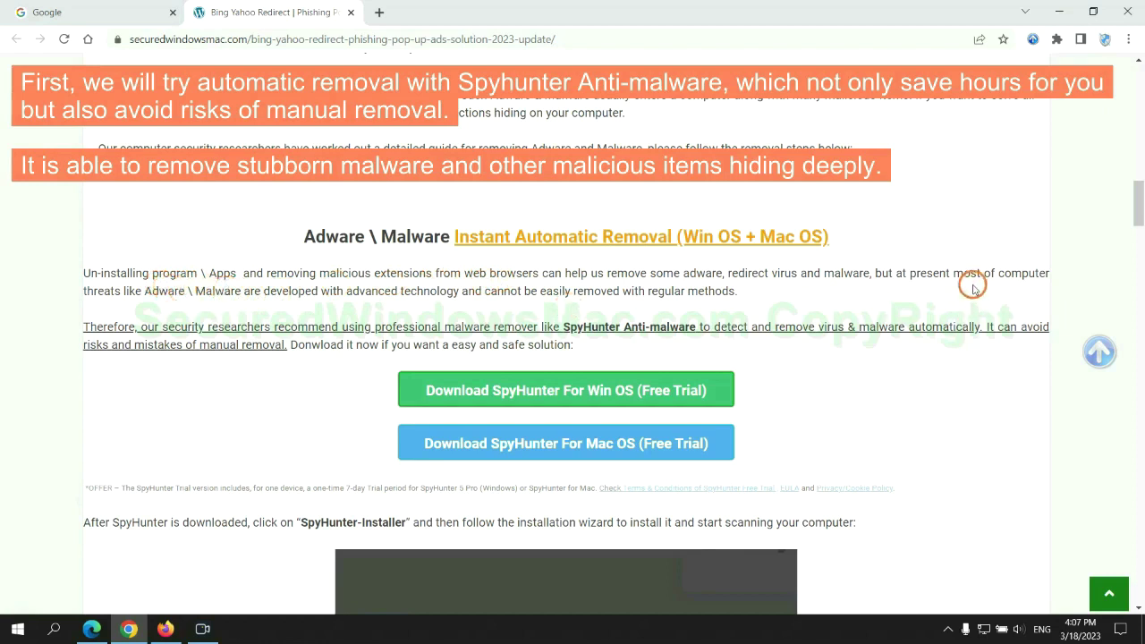
Download the SpyHunter for Win OS installer, keep it despite the warning, and run it
scroll(569, 324, down, 1)
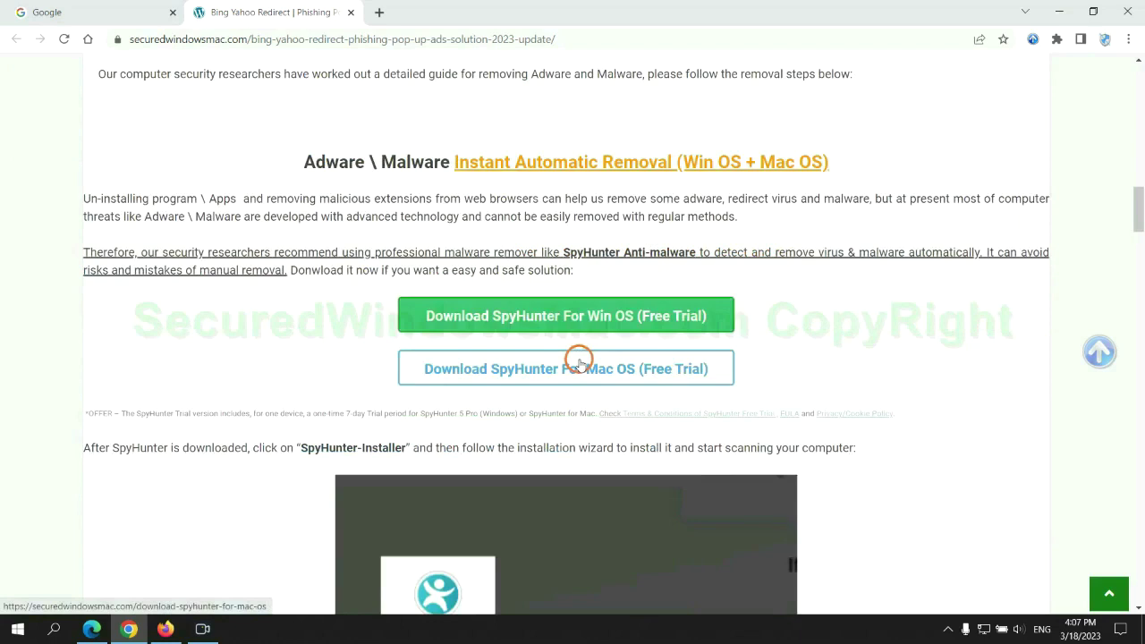
scroll(578, 358, down, 1)
scroll(569, 337, down, 1)
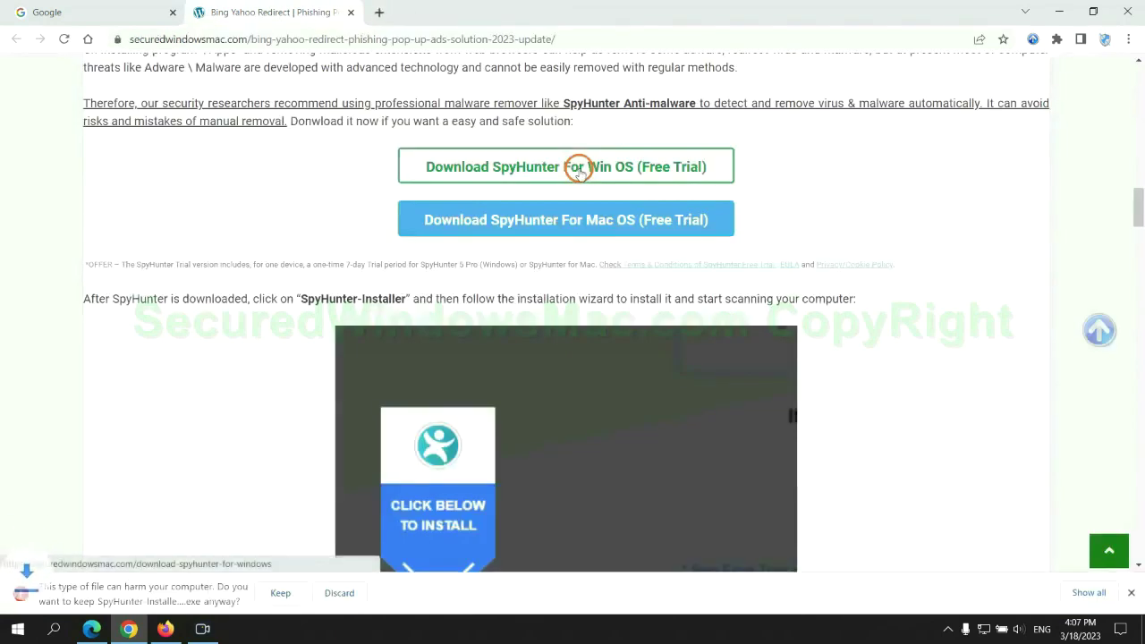
click(280, 592)
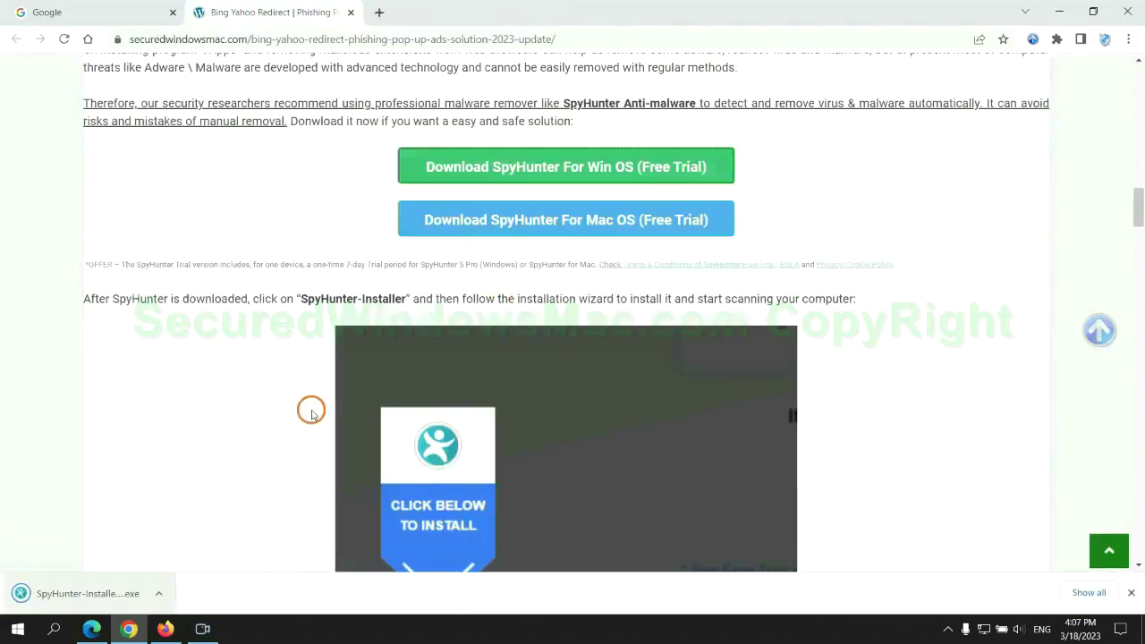
click(109, 594)
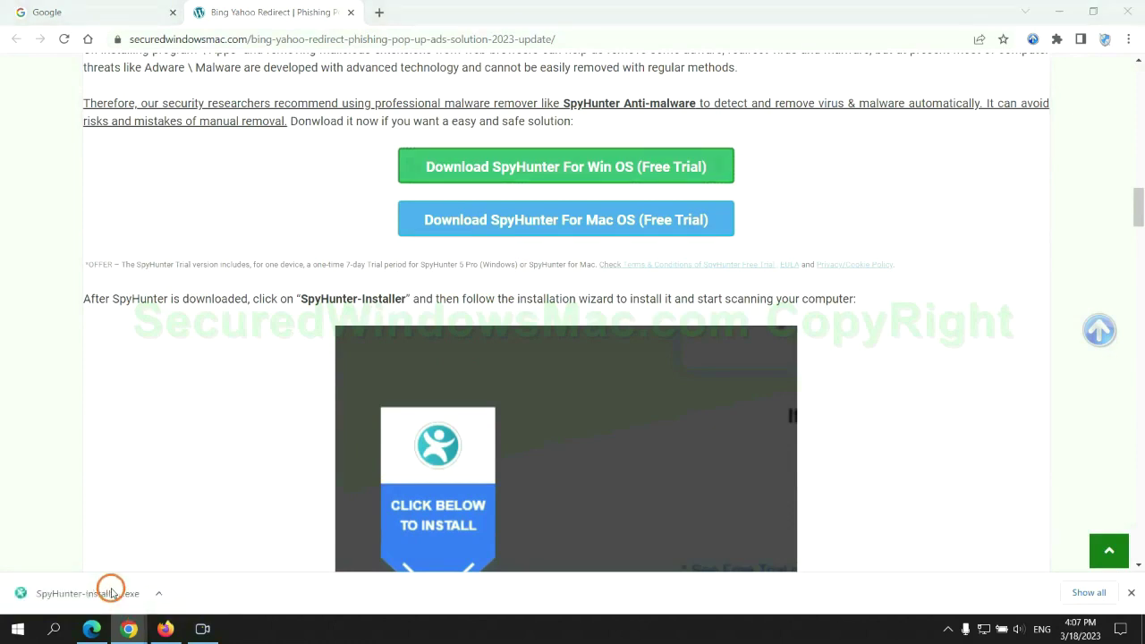
click(111, 594)
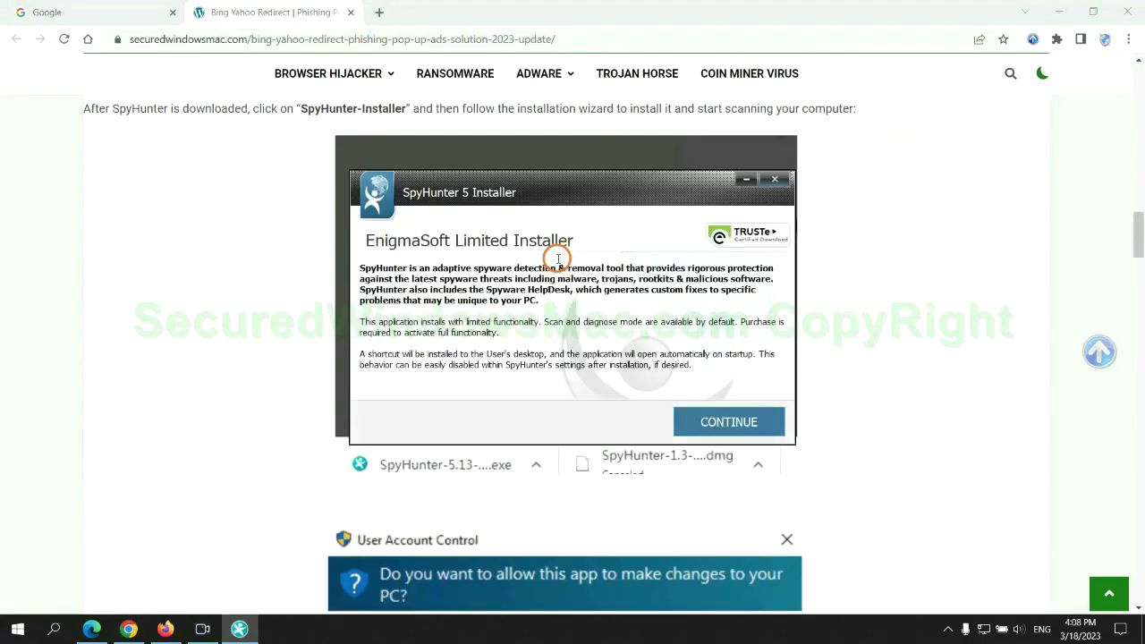
Install SpyHunter 5 with the EULA accepted, run a threat scan, and choose the FREE Trial (7-Days)
click(752, 421)
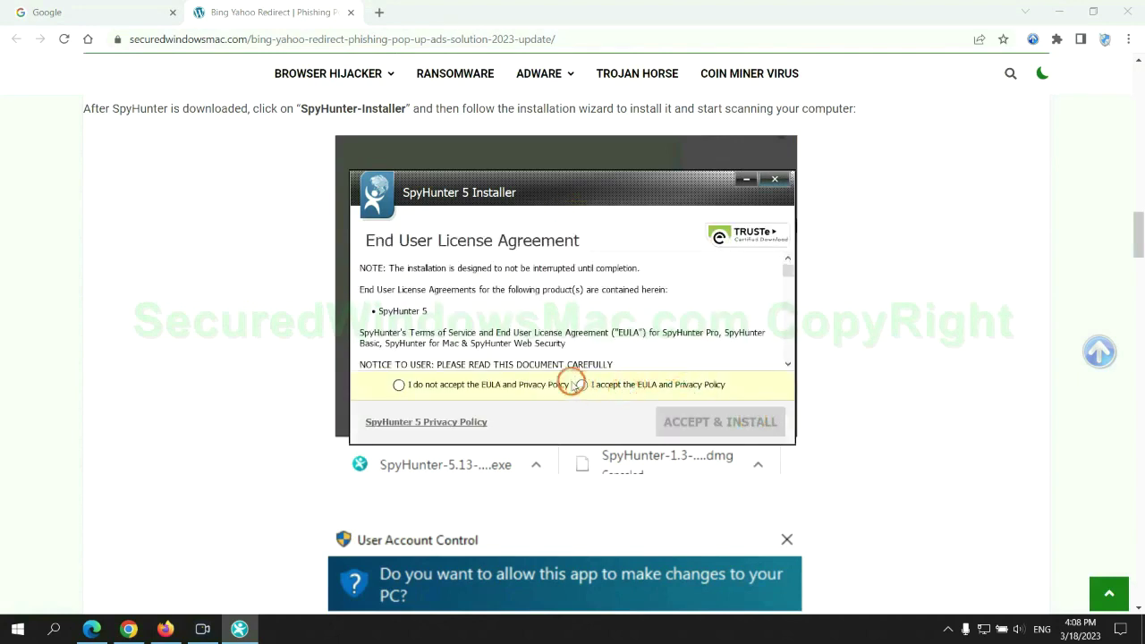
click(581, 384)
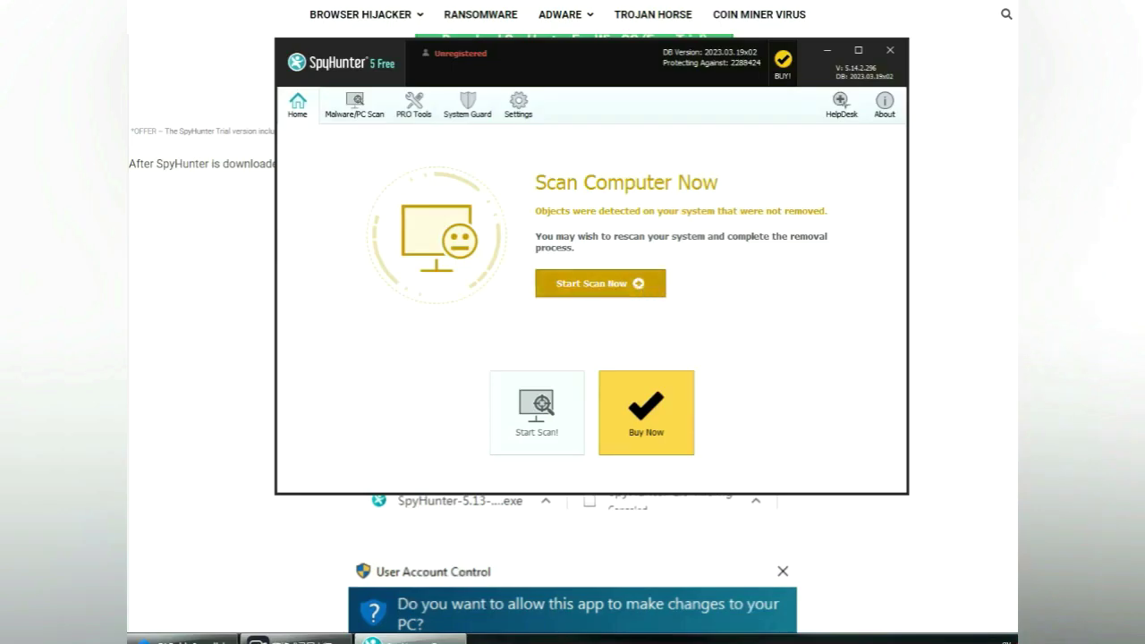
click(600, 283)
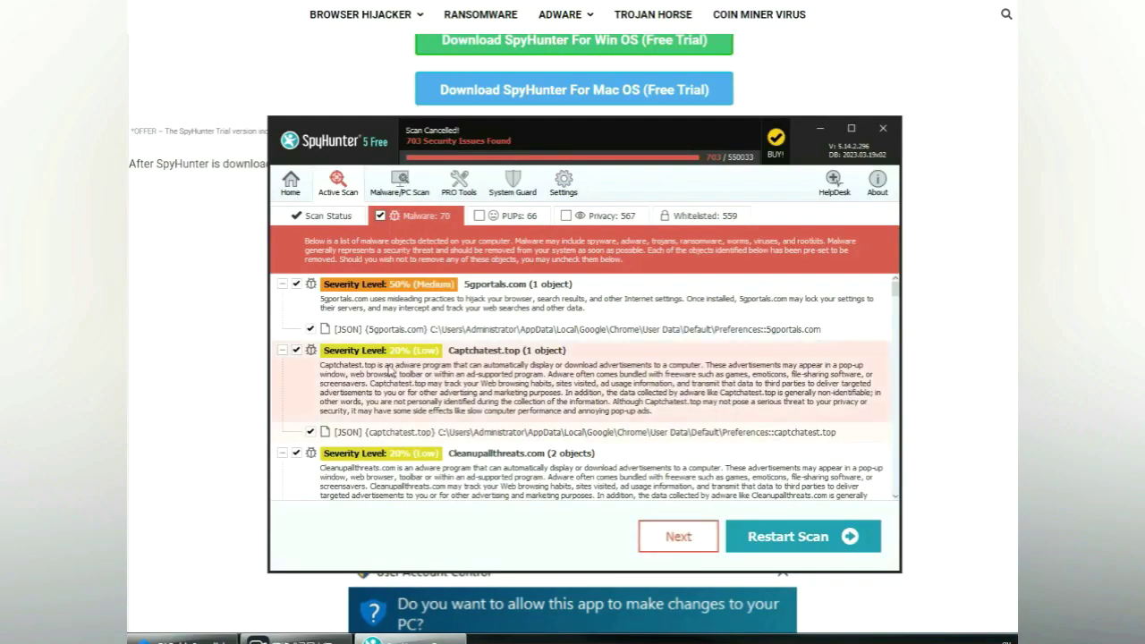
click(678, 538)
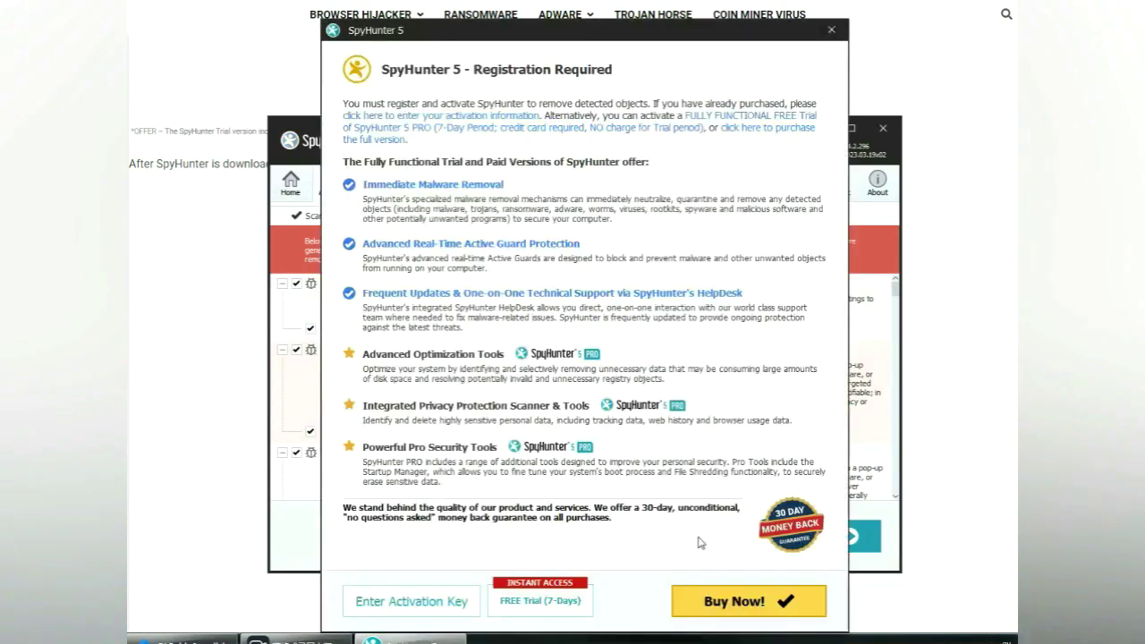
click(540, 601)
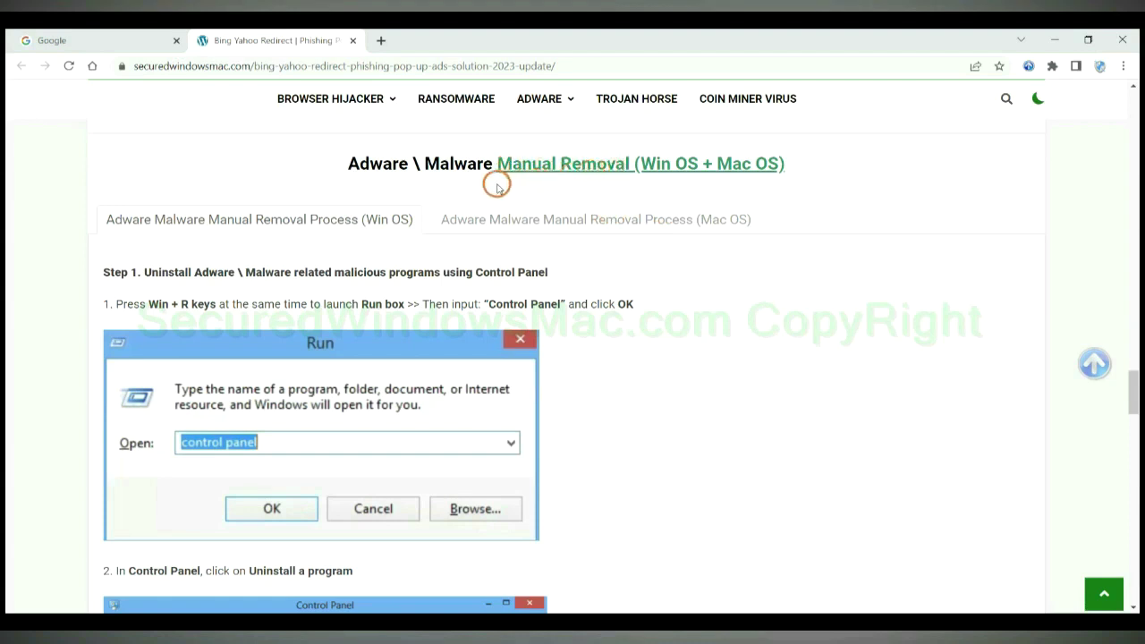
Review the Manual Removal section's Mac OS steps, then highlight Windows Step 1 about running 'control panel'
drag(641, 166, 700, 164)
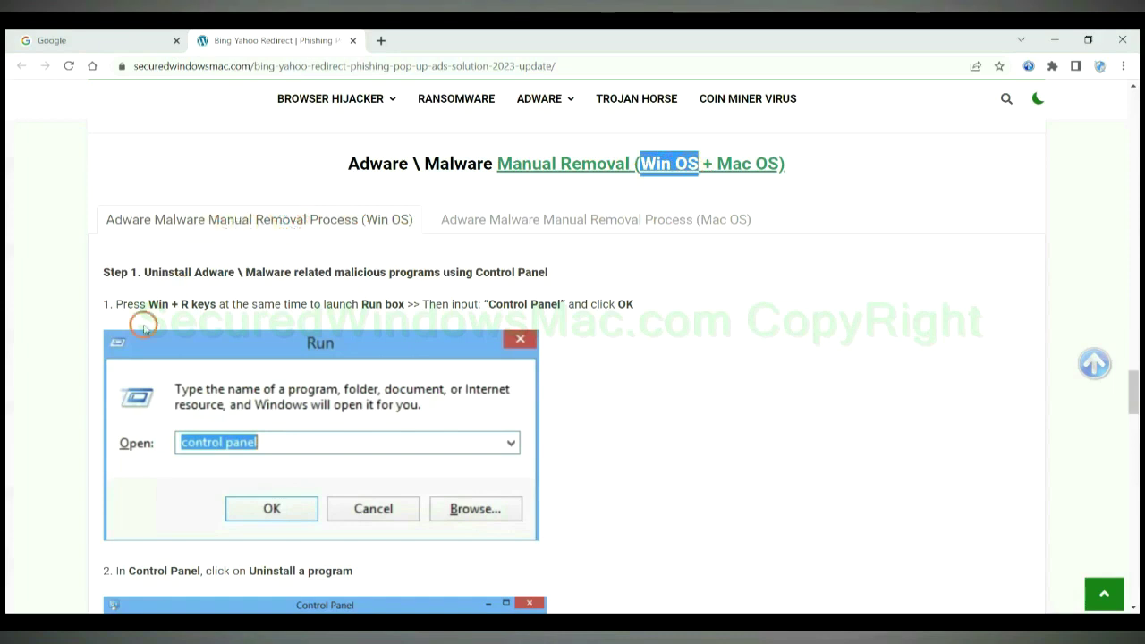
drag(716, 161, 779, 164)
click(587, 217)
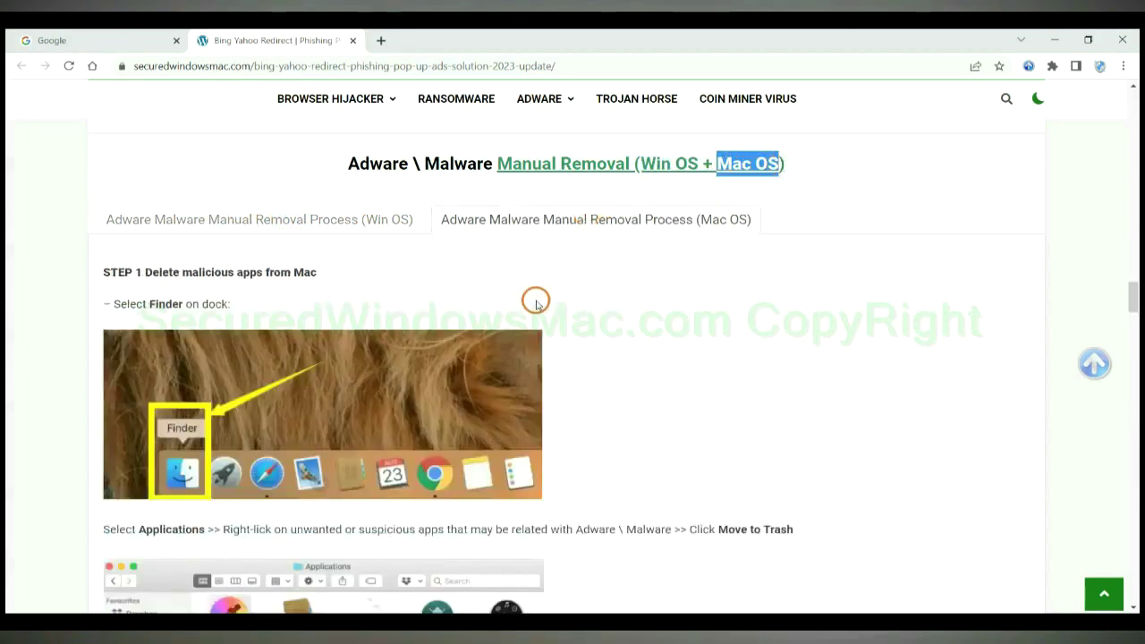
scroll(536, 303, up, 1)
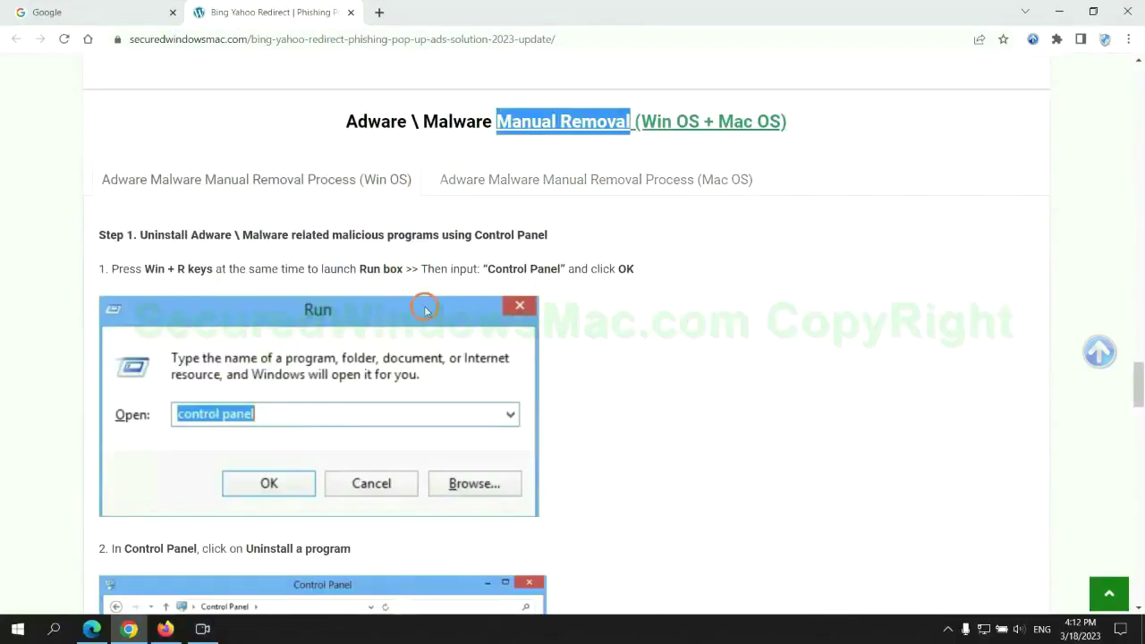
scroll(425, 304, up, 1)
scroll(428, 315, up, 1)
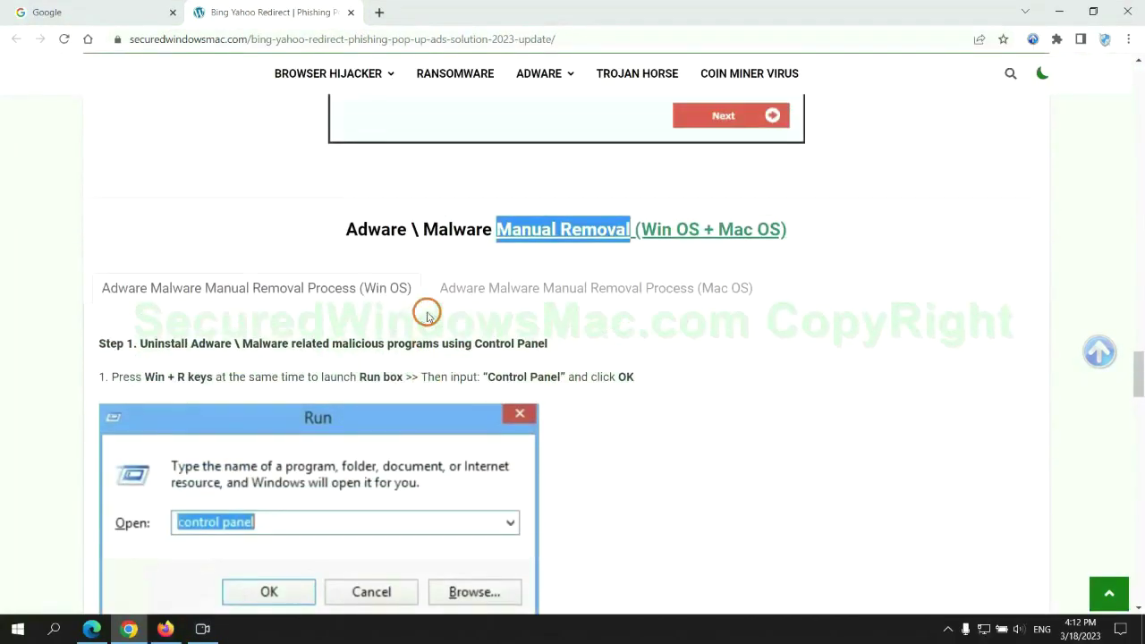
scroll(385, 301, down, 4)
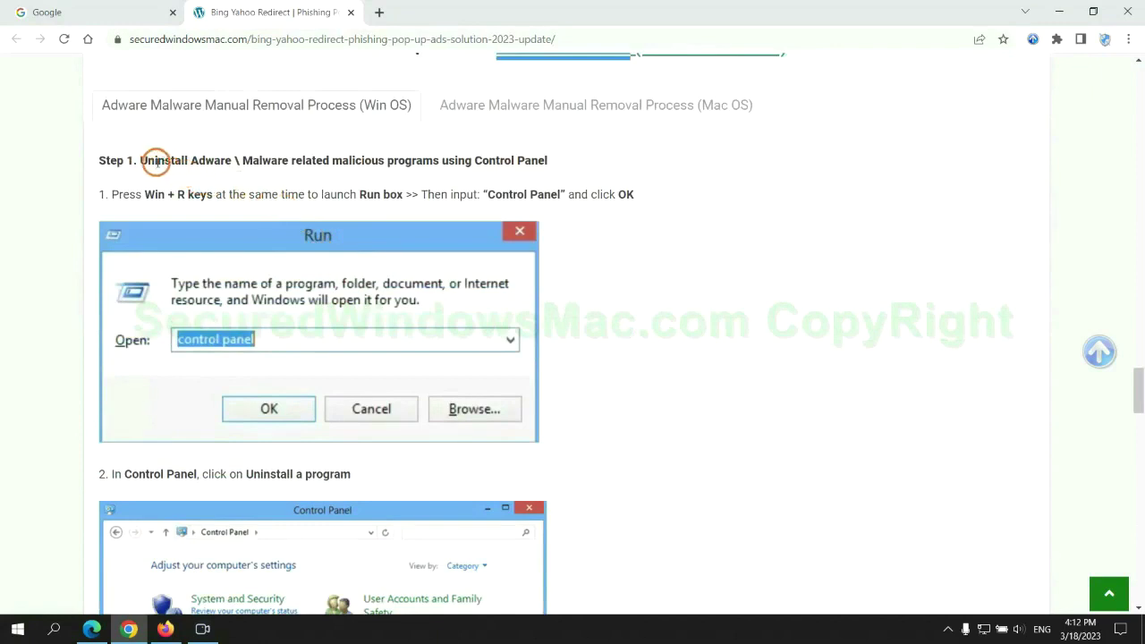
drag(156, 162, 440, 164)
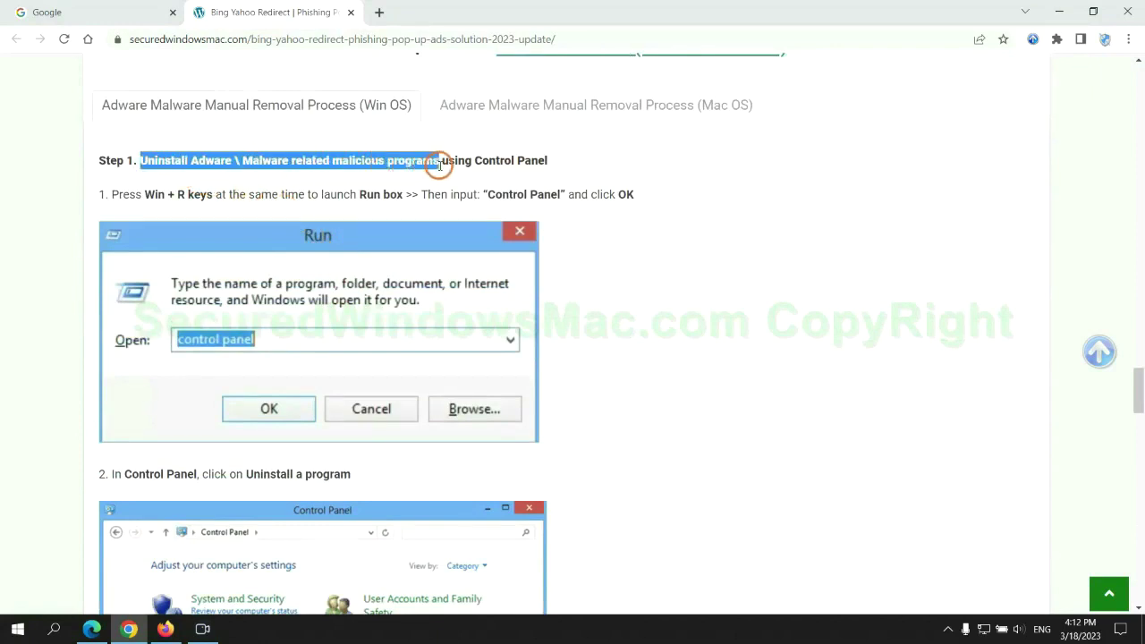
click(758, 232)
scroll(716, 233, down, 3)
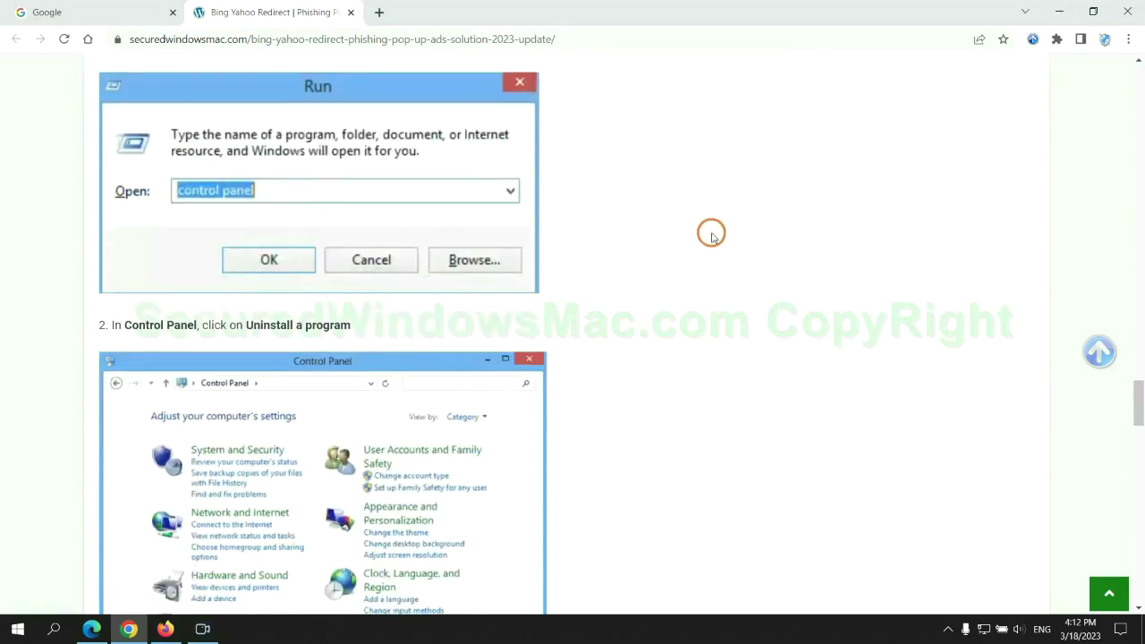
Run 'control panel', open Uninstall a program, select Lantern as suspicious, then close the list
key(super+r)
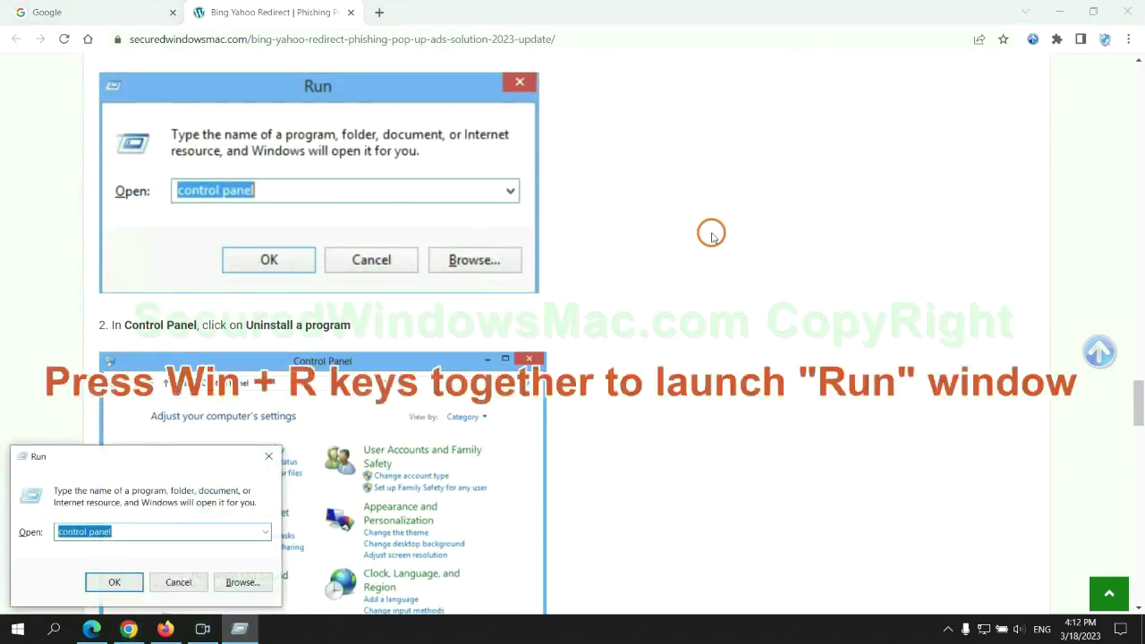
text(control)
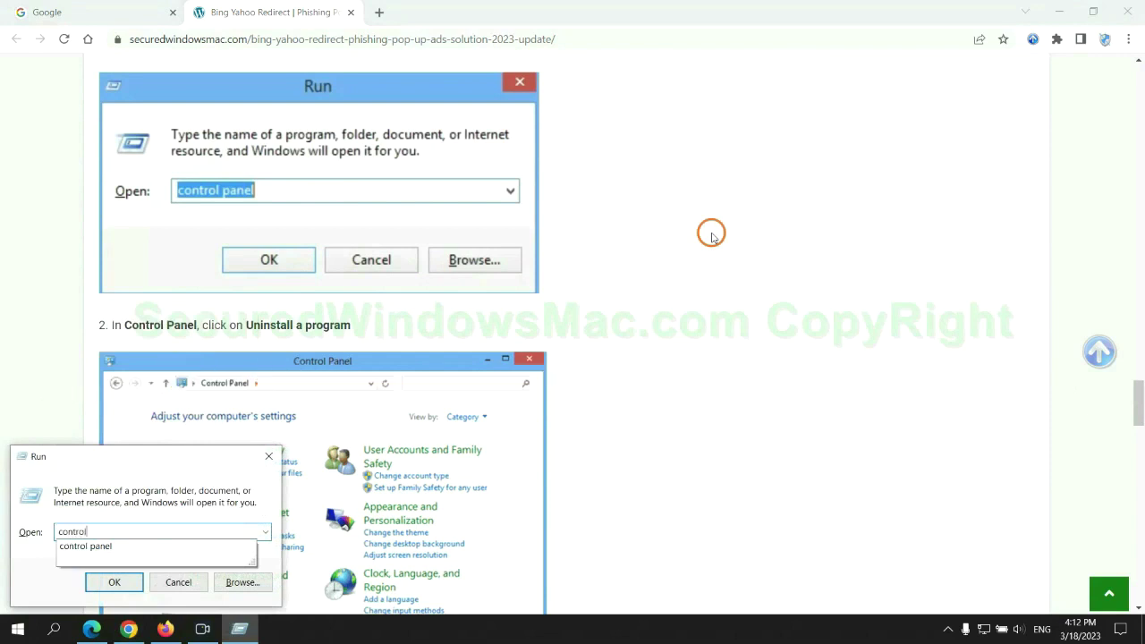
text( pane)
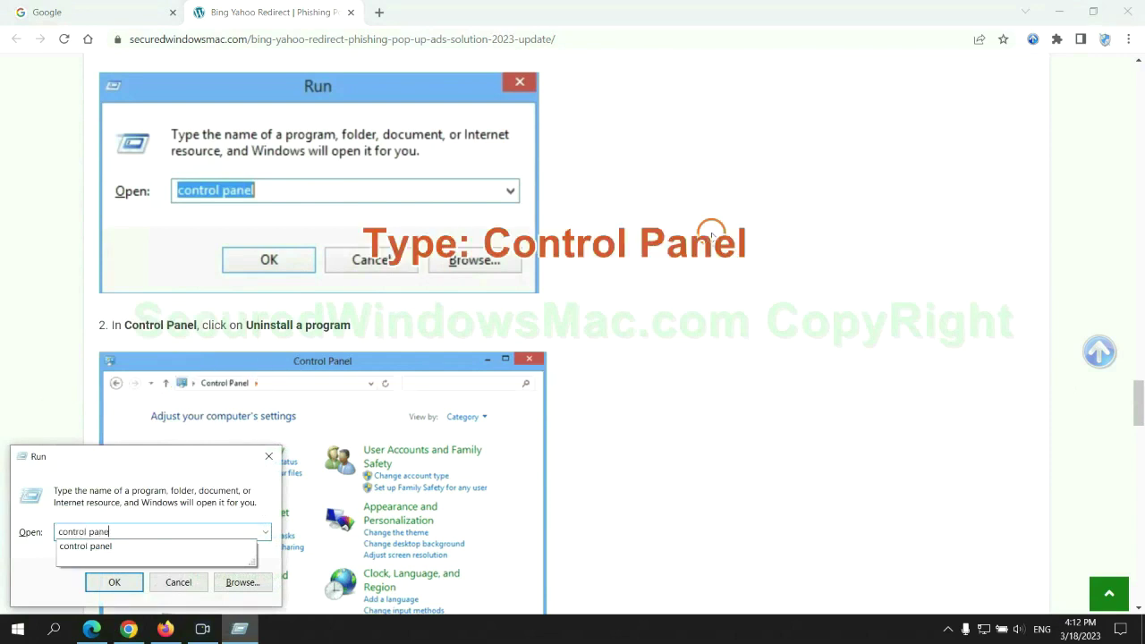
text(l)
key(Return)
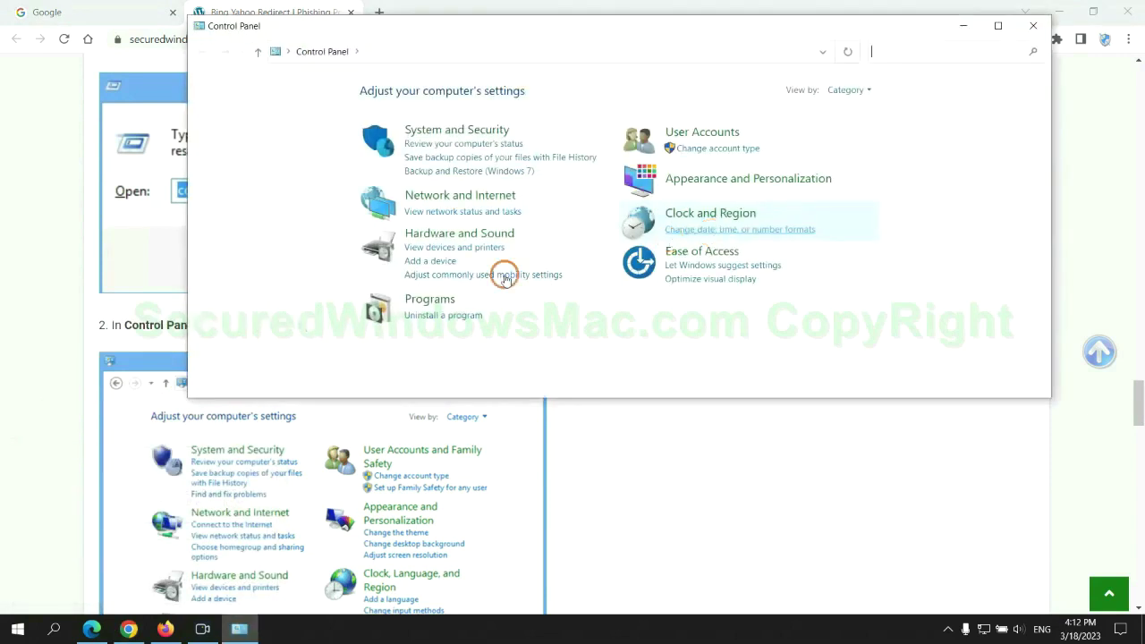
click(453, 316)
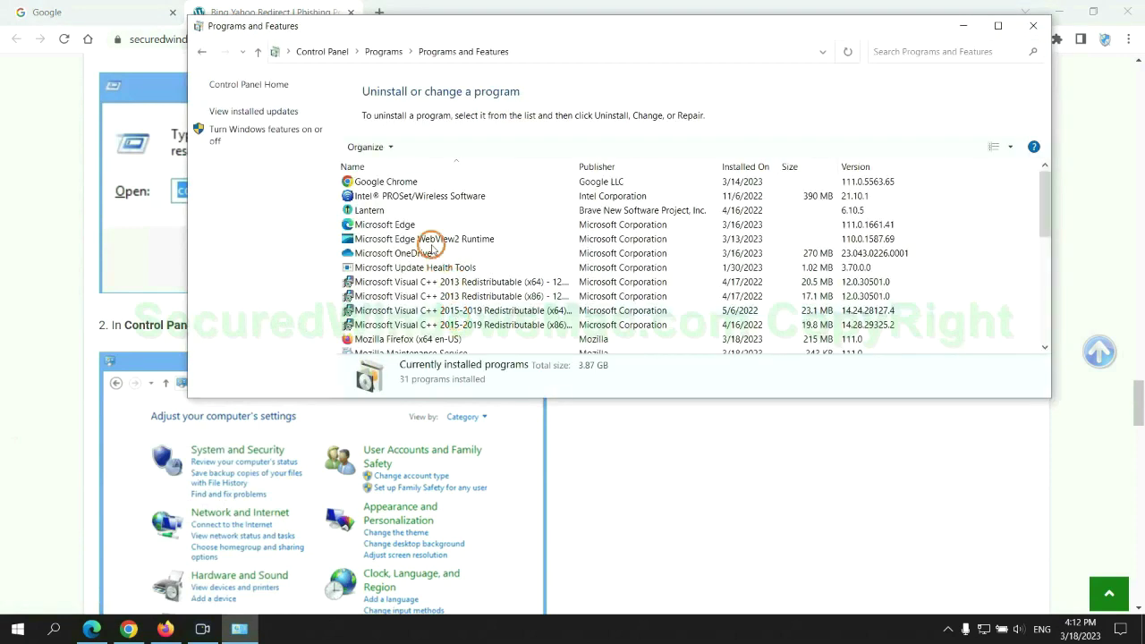
click(380, 211)
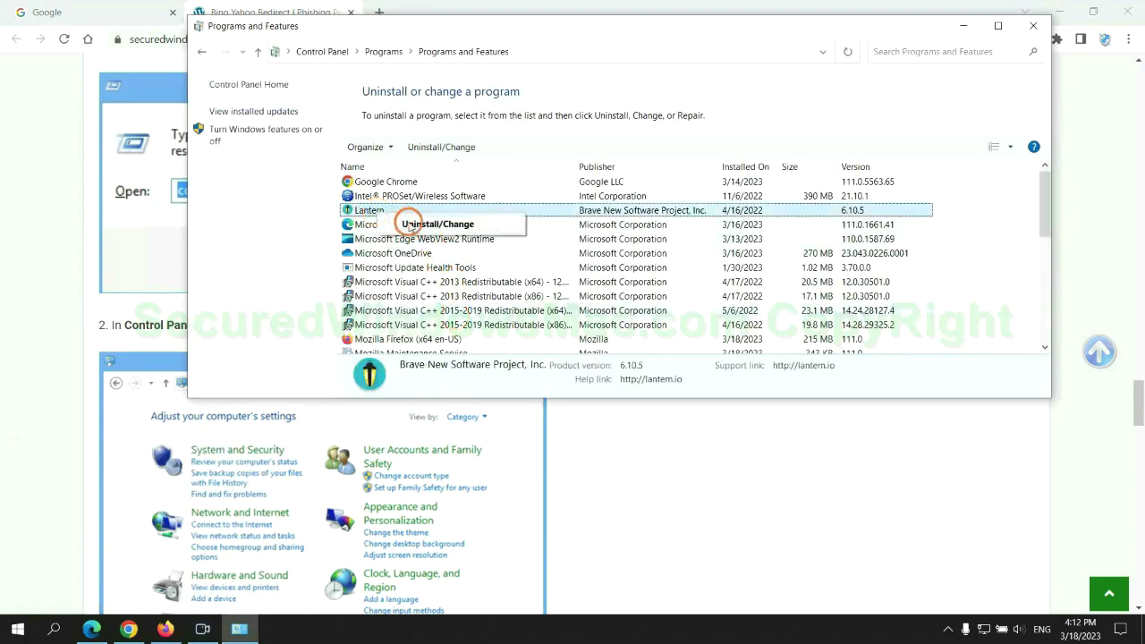
click(1032, 26)
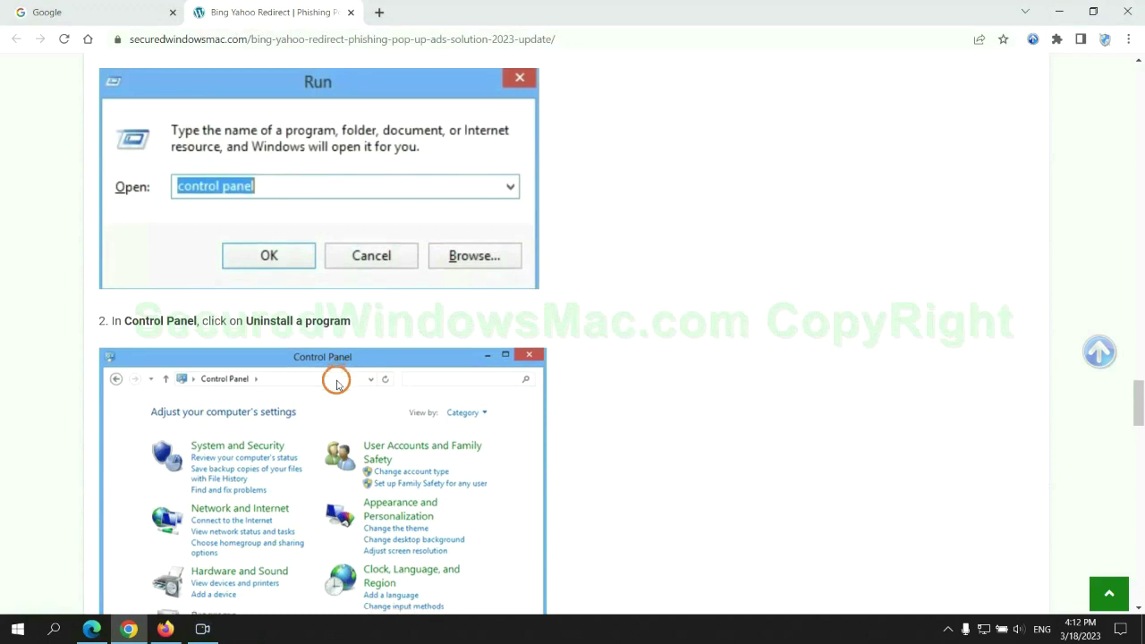
Scroll to the guide's Step 2 on malicious extensions, highlight it, then switch to Microsoft Edge
scroll(336, 383, down, 6)
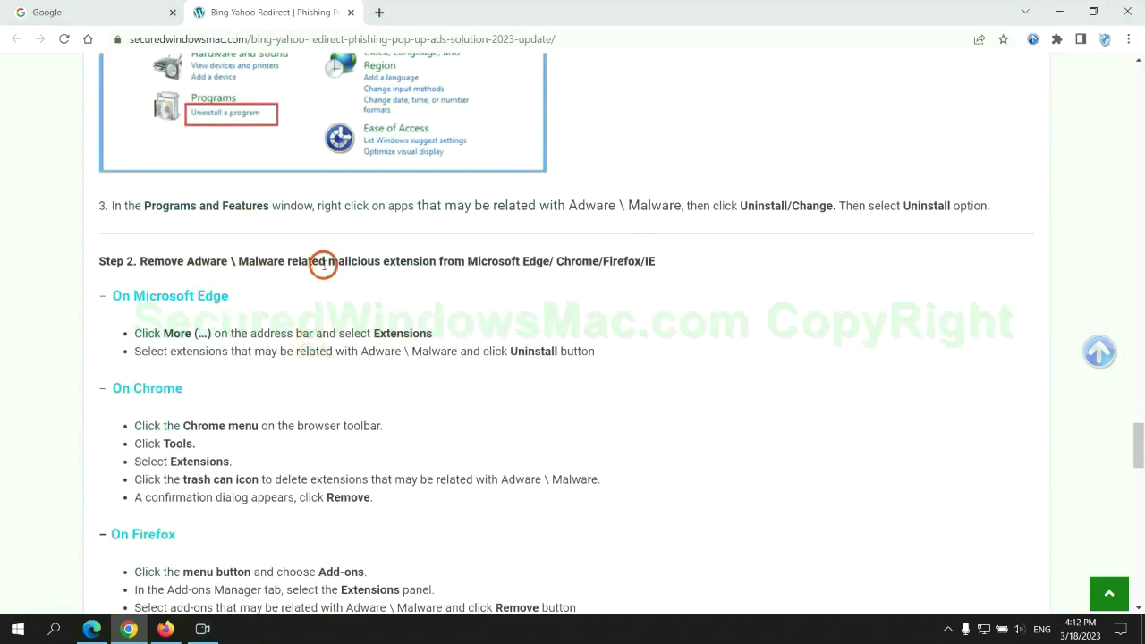
drag(324, 264, 448, 263)
click(458, 286)
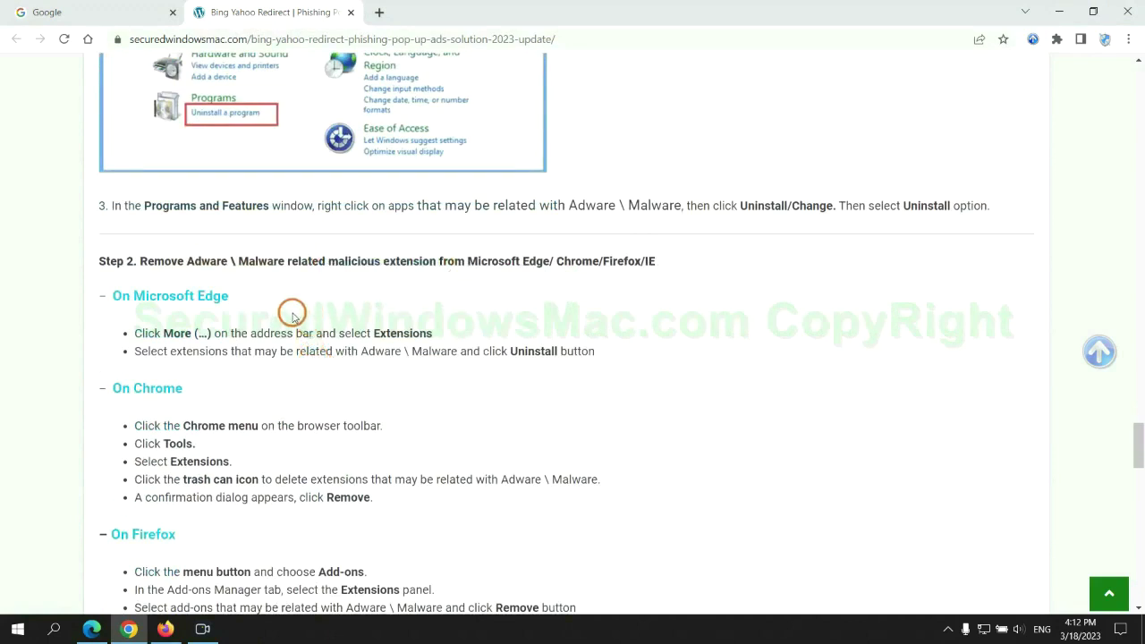
click(93, 623)
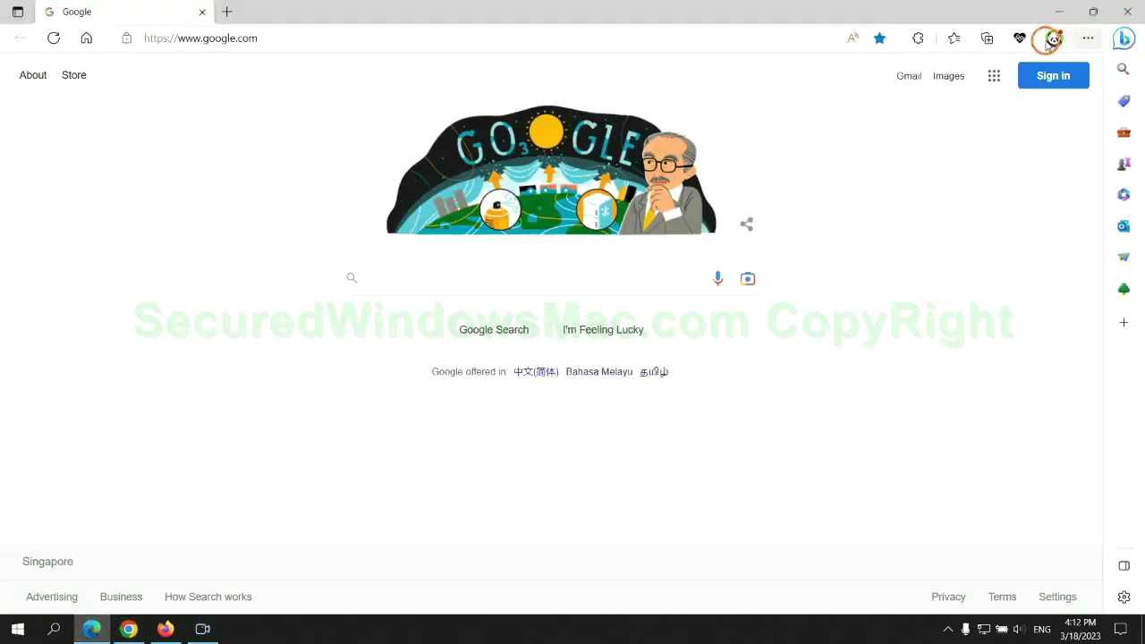
Remove the McAfee WebAdvisor extension in Edge, close the extensions page, and return to Chrome
click(949, 39)
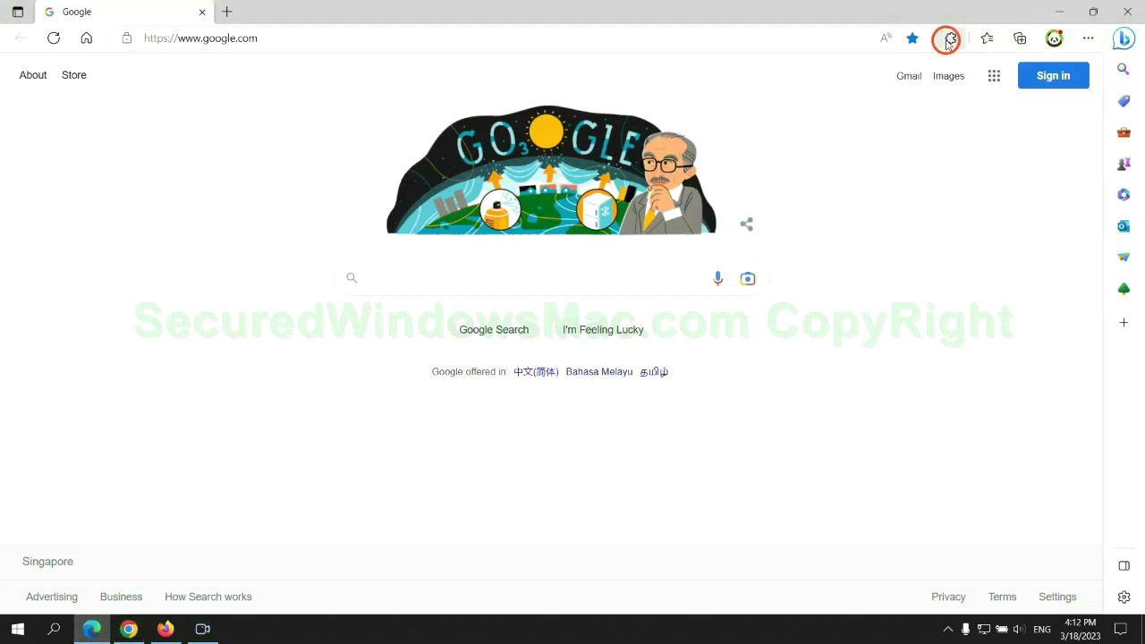
click(795, 121)
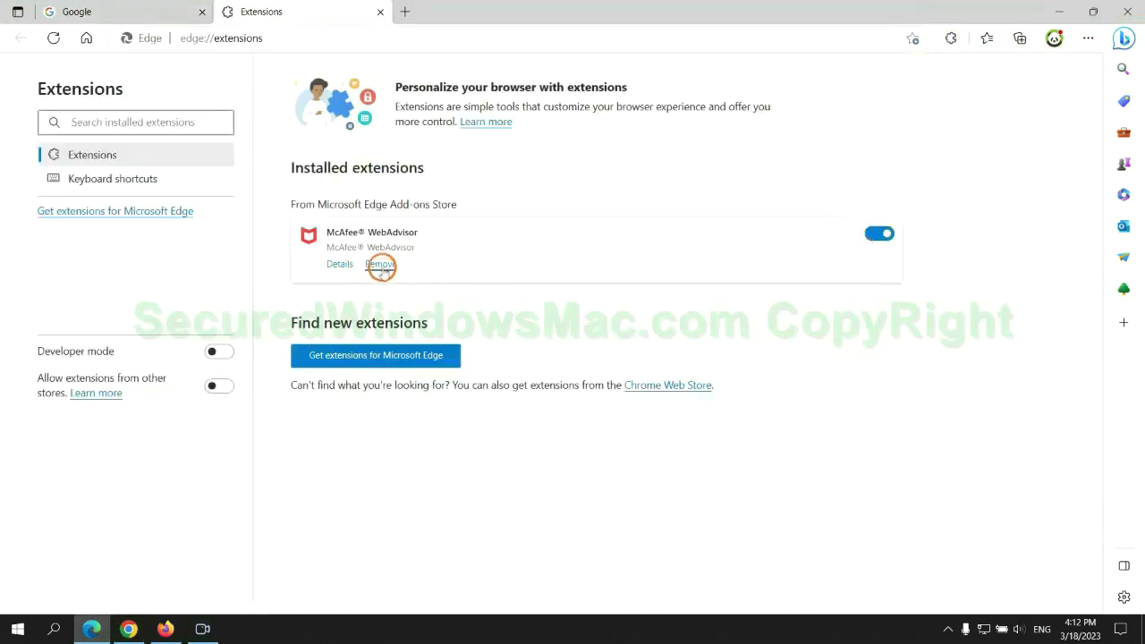
click(380, 264)
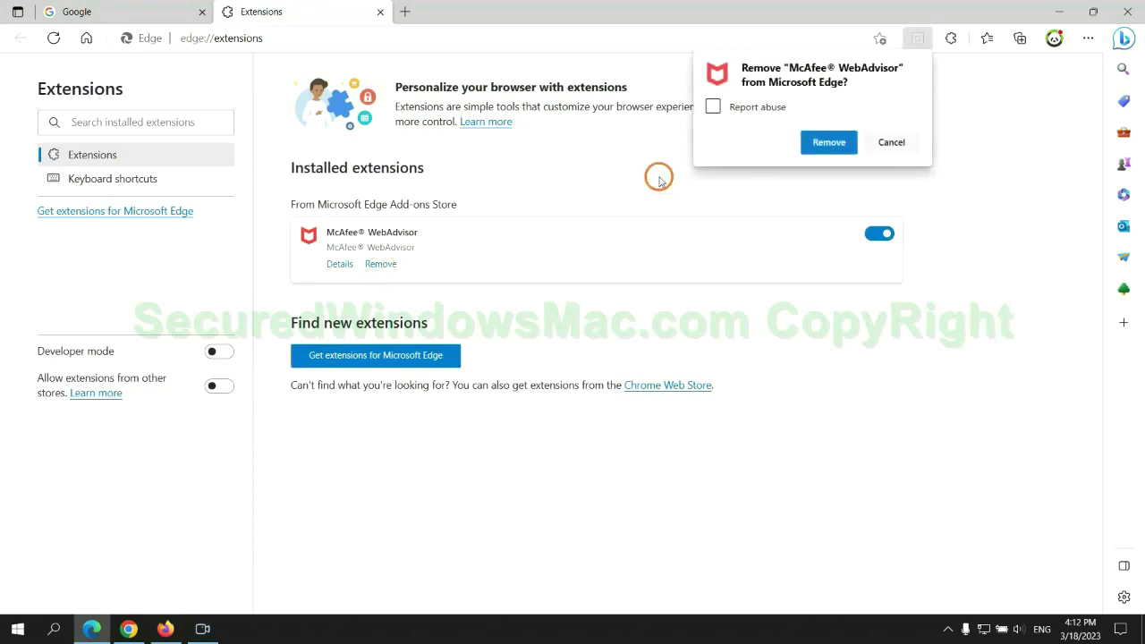
click(825, 143)
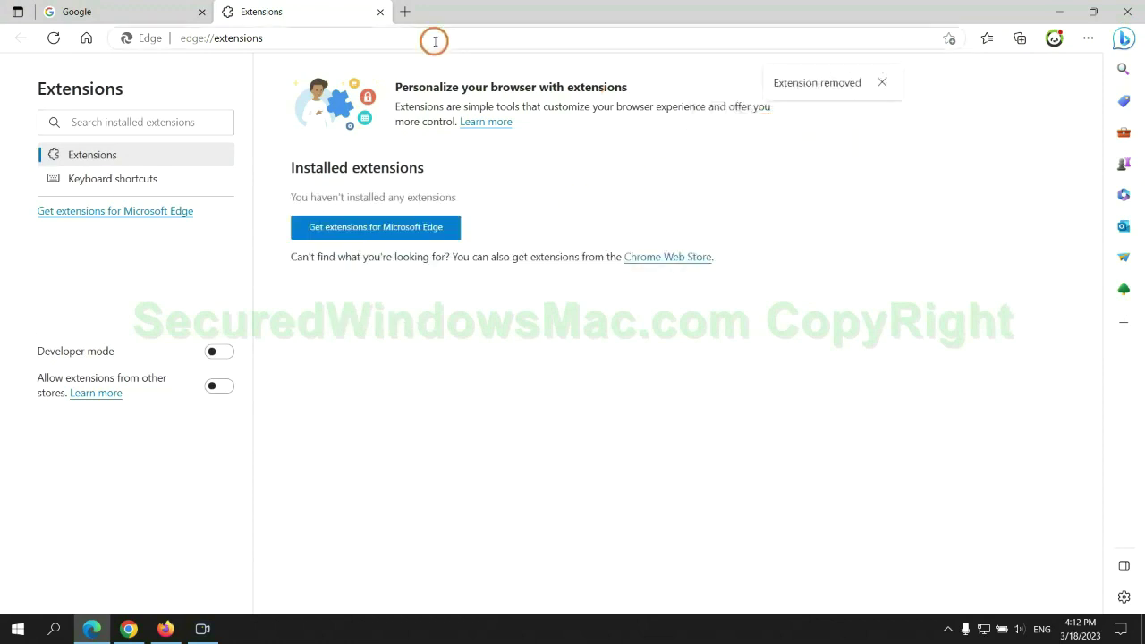
click(381, 12)
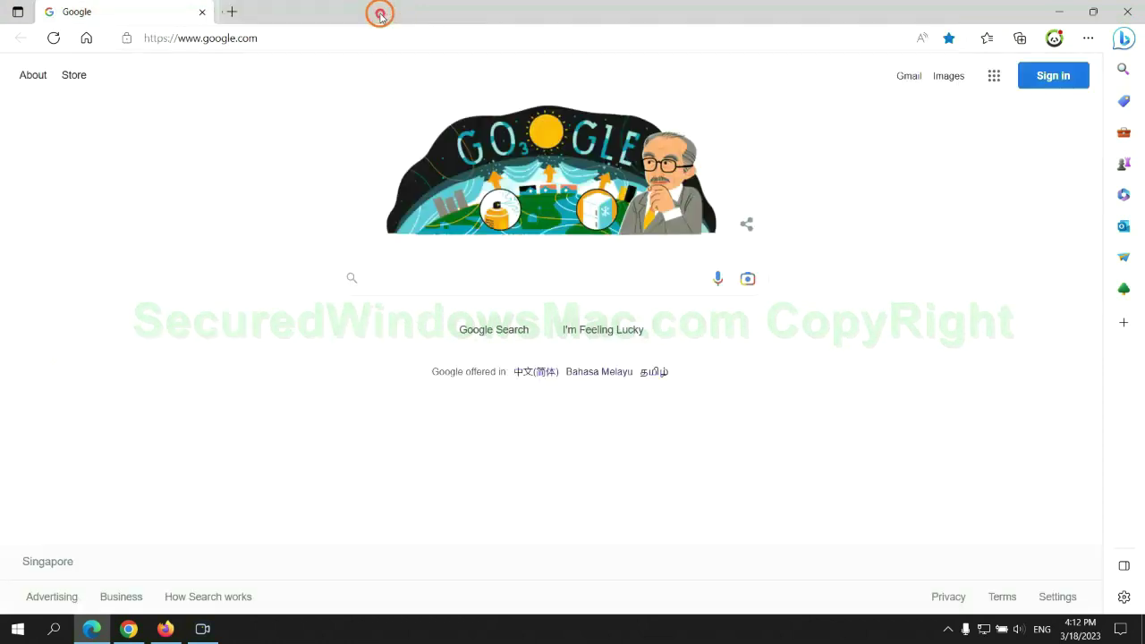
click(134, 630)
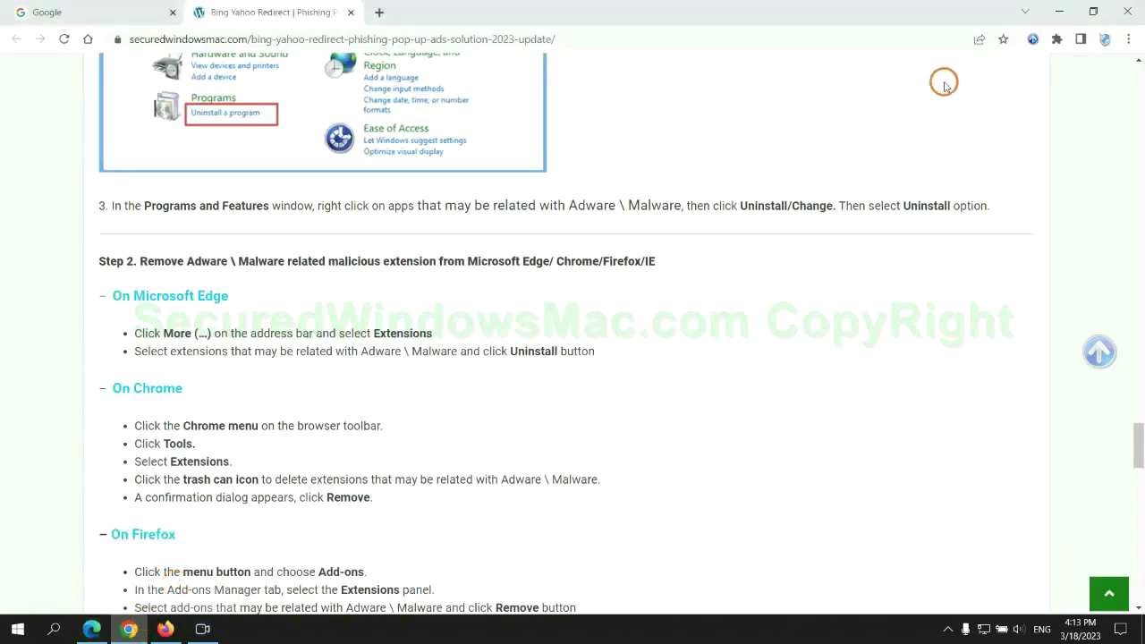
Remove the Ecosia extension from Chrome's Manage extensions page and close its uninstall page
click(1056, 38)
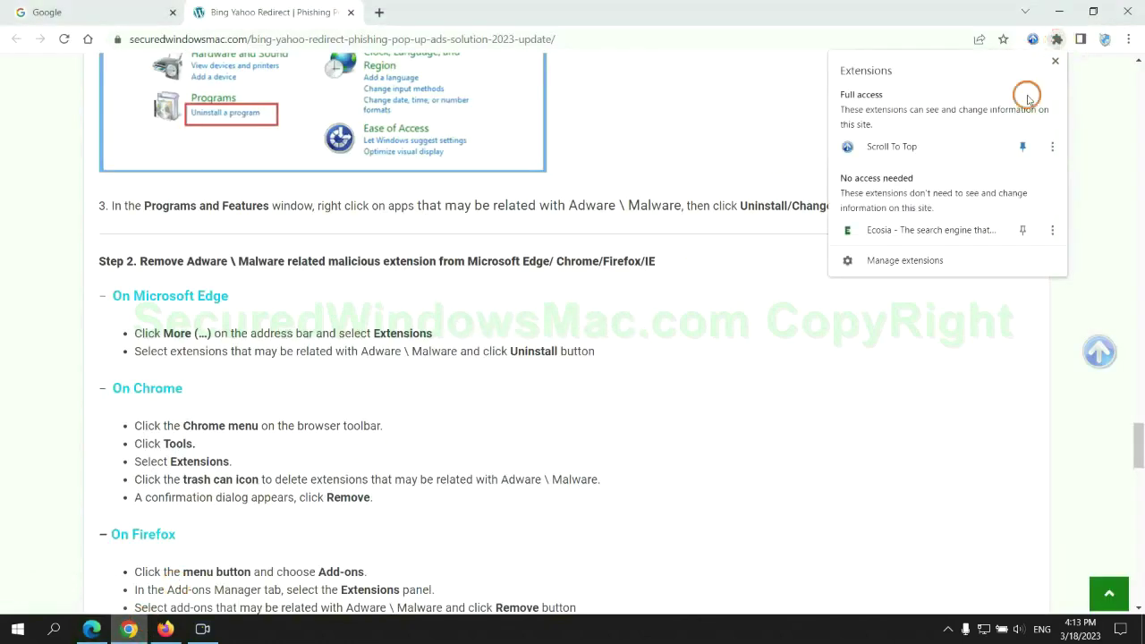
click(927, 263)
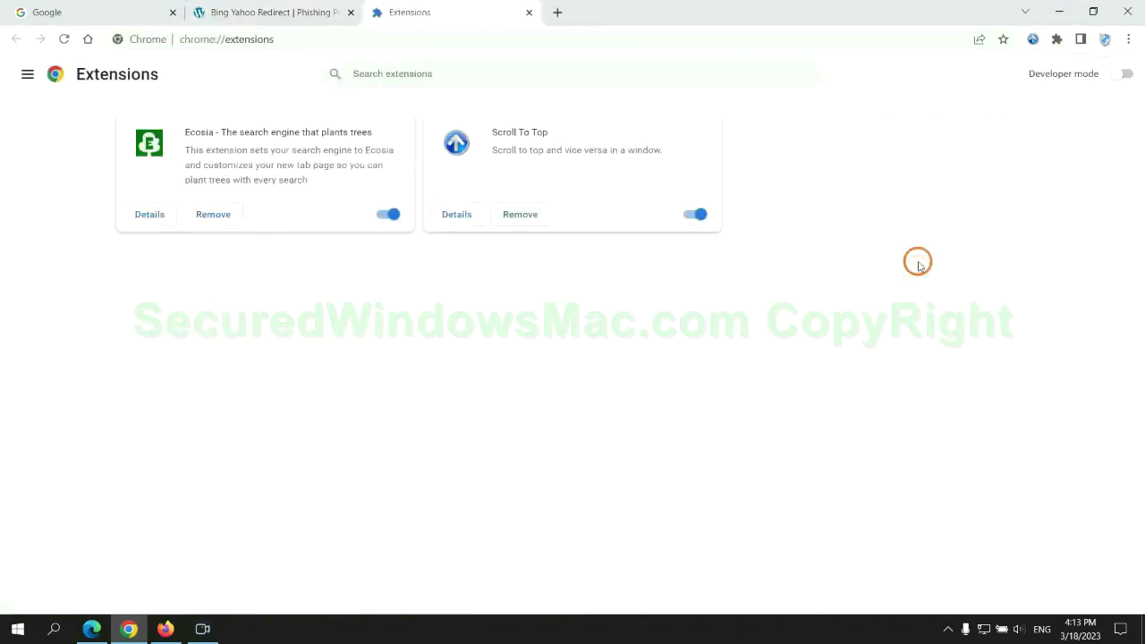
click(214, 215)
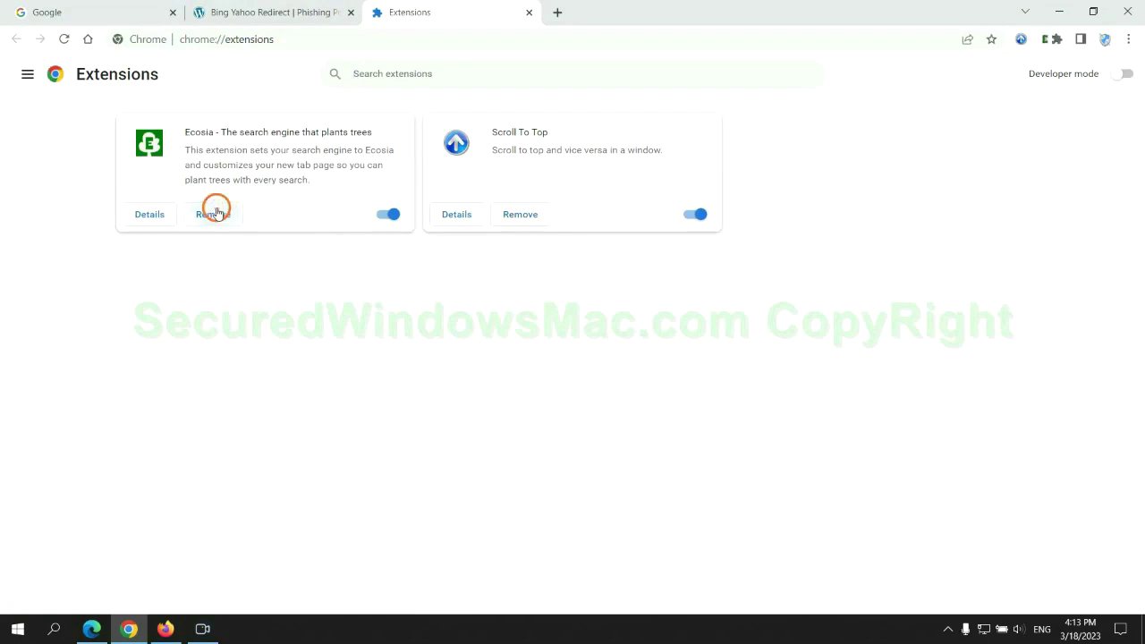
click(946, 159)
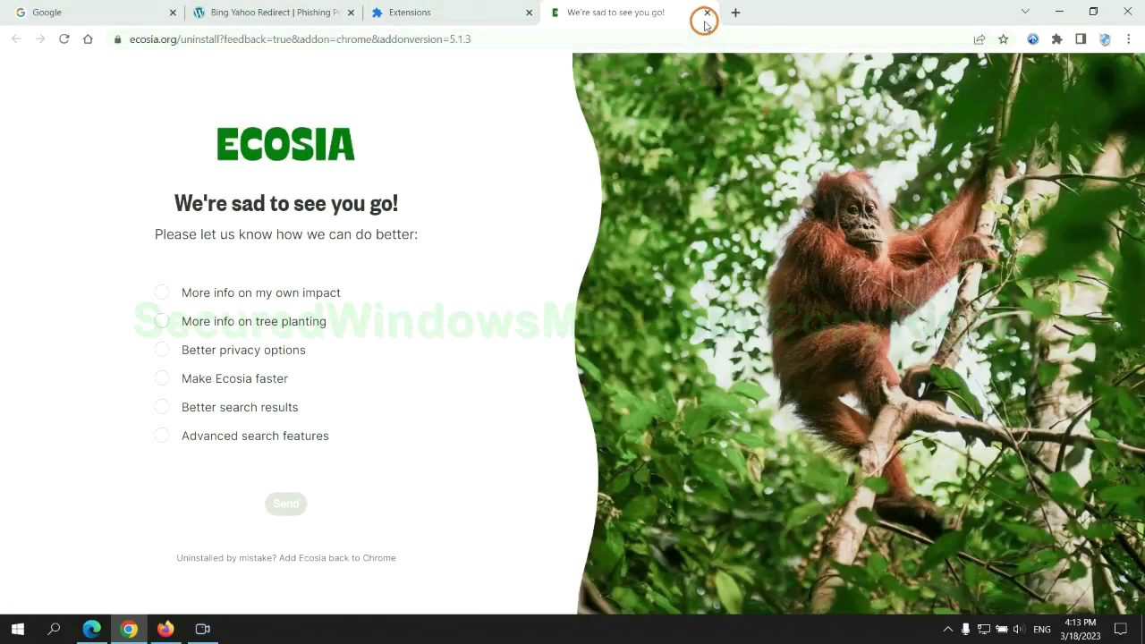
click(707, 11)
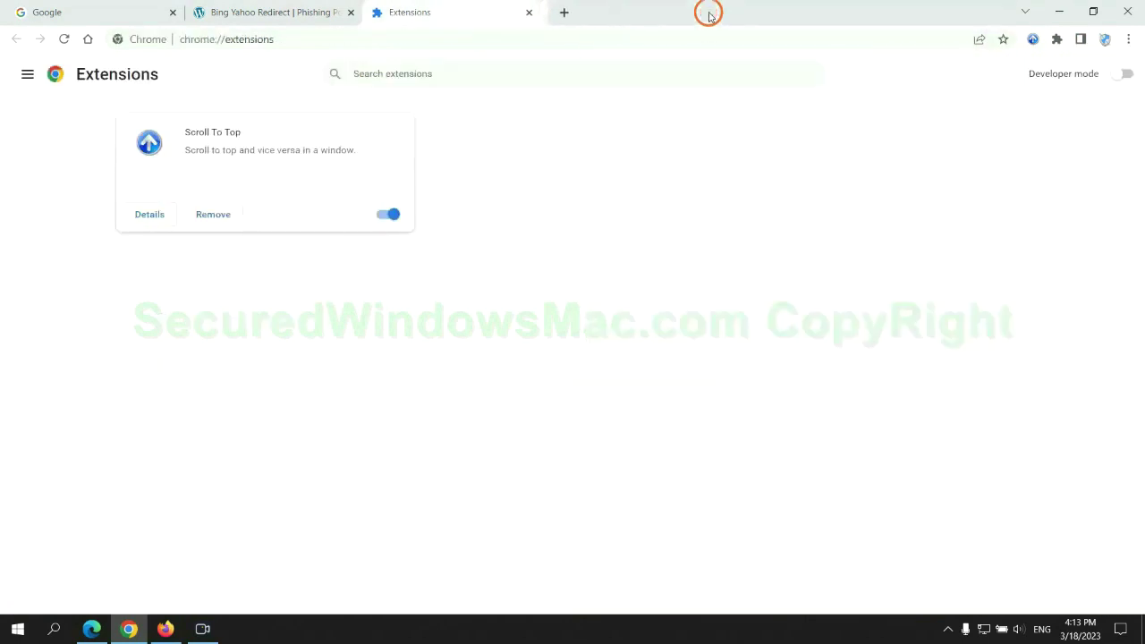
Switch to Firefox and remove Enhancer for YouTube from the Add-ons Manager
click(165, 629)
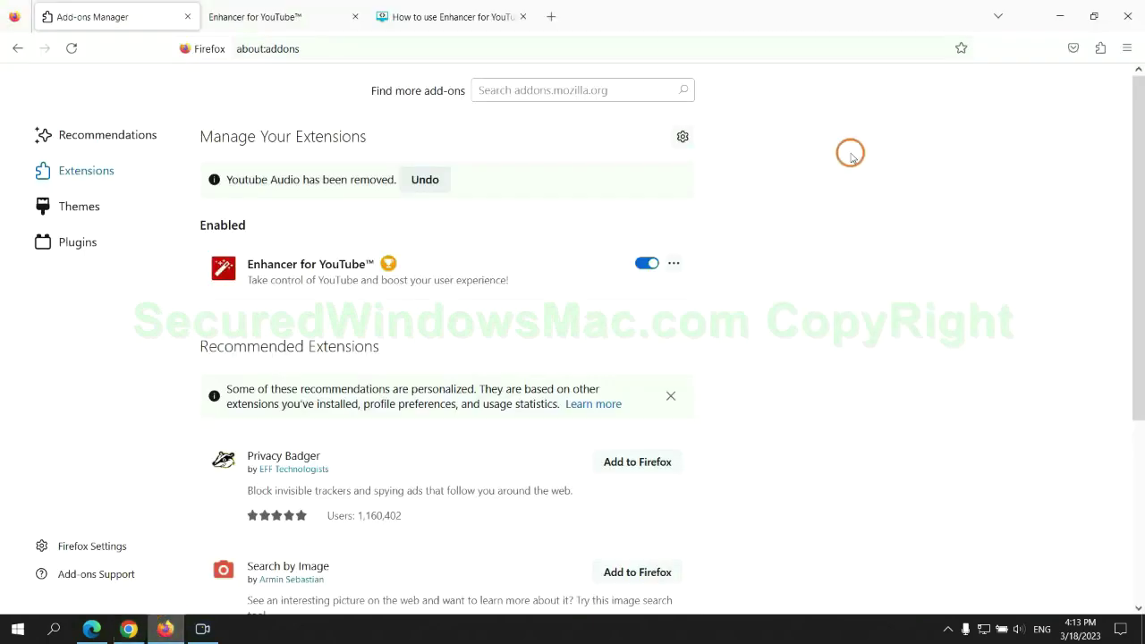
click(1099, 49)
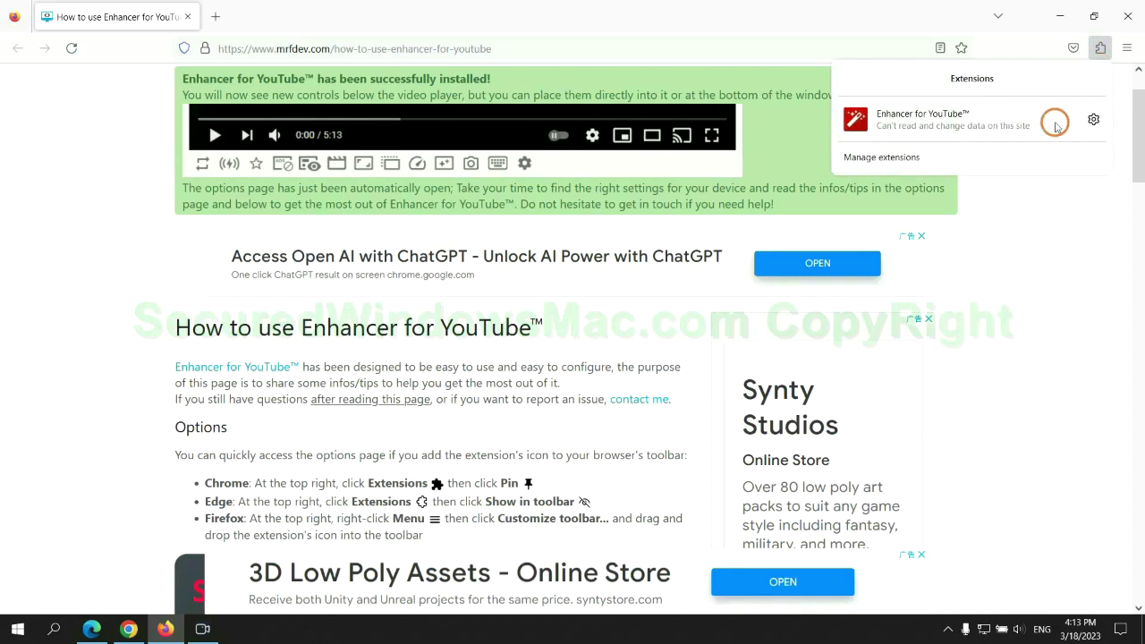
click(987, 154)
click(673, 219)
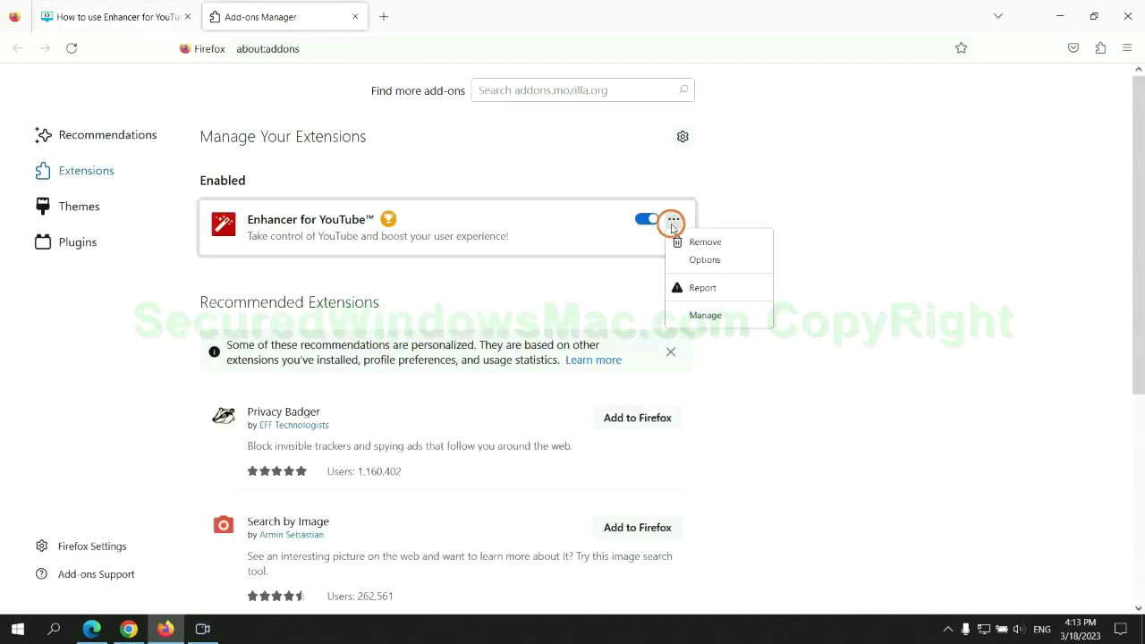
click(705, 242)
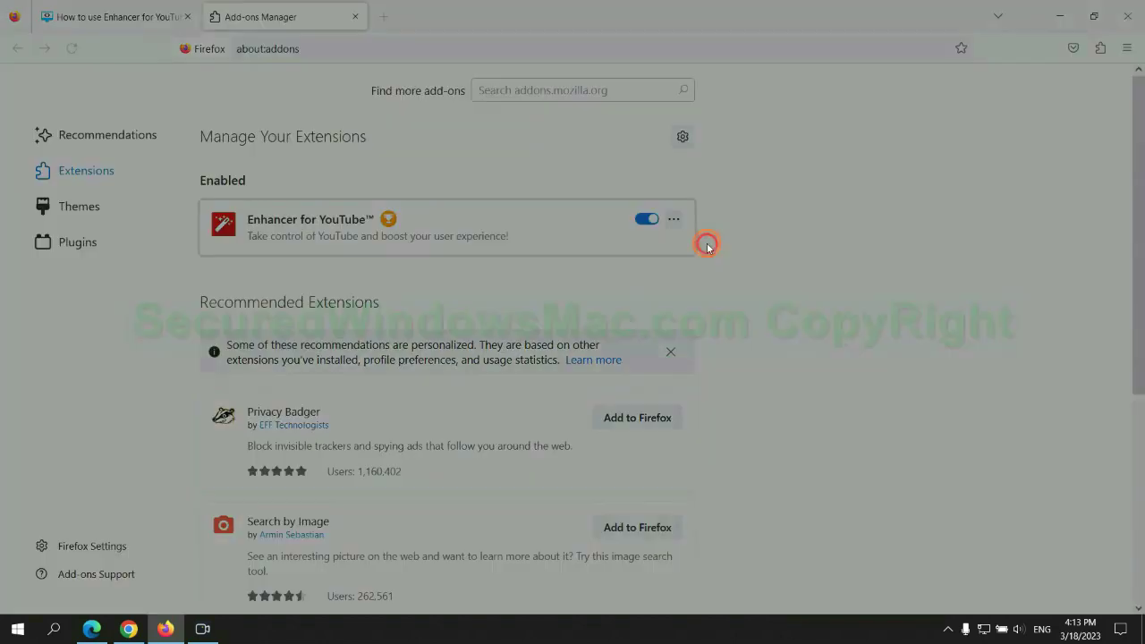
click(628, 134)
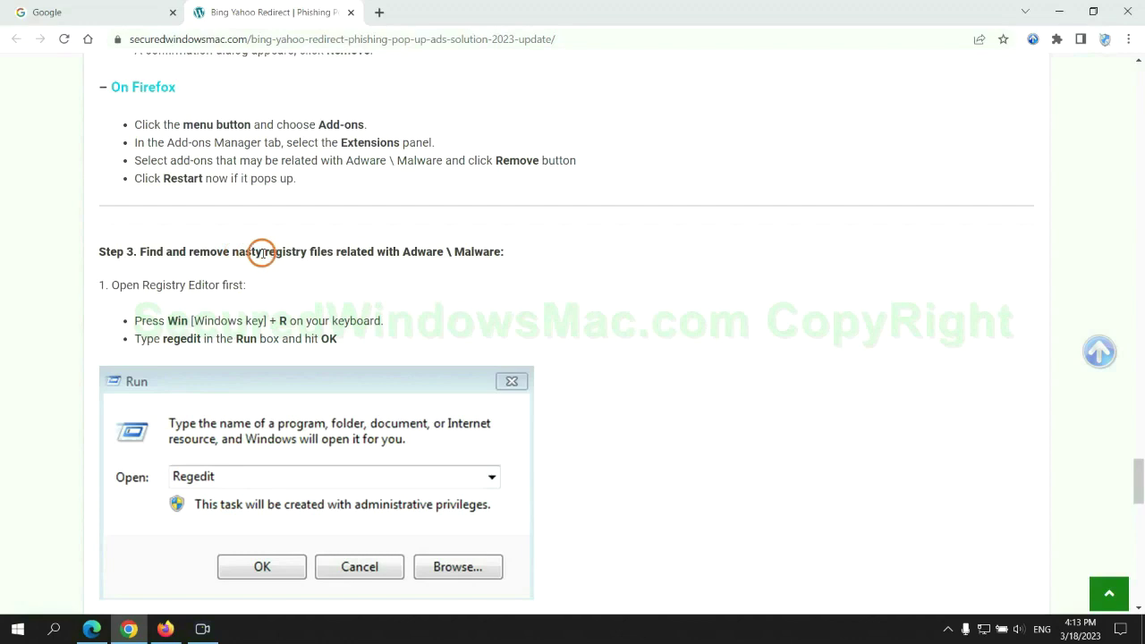
Highlight the Step 3 registry instructions and launch Registry Editor with regedit
drag(265, 251, 333, 286)
click(333, 286)
scroll(331, 281, down, 2)
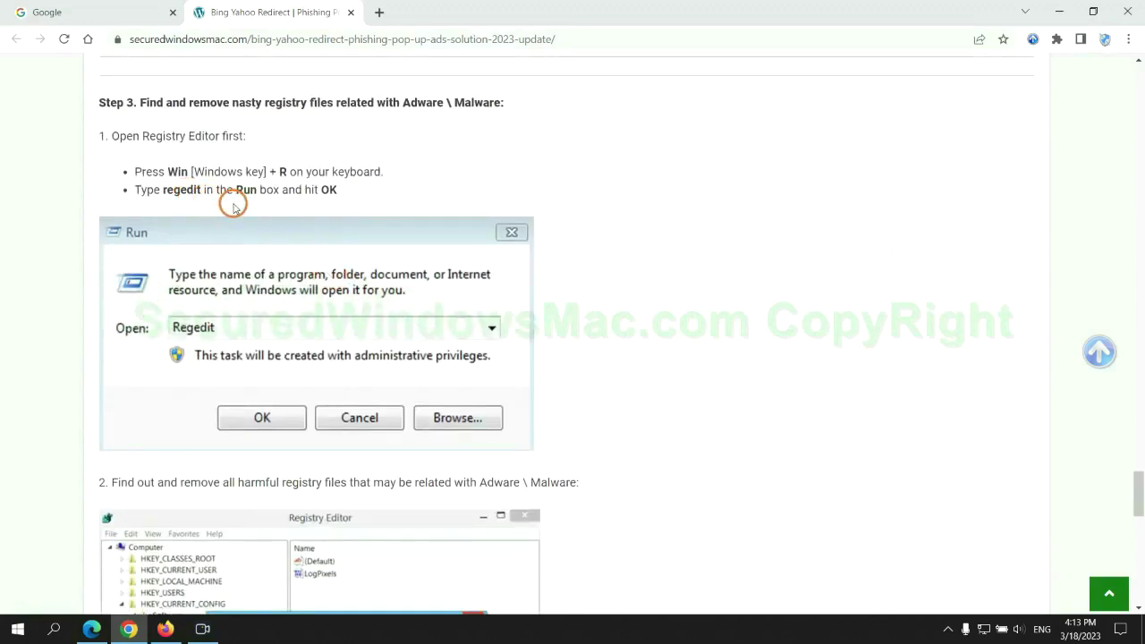
key(super+r)
text(re)
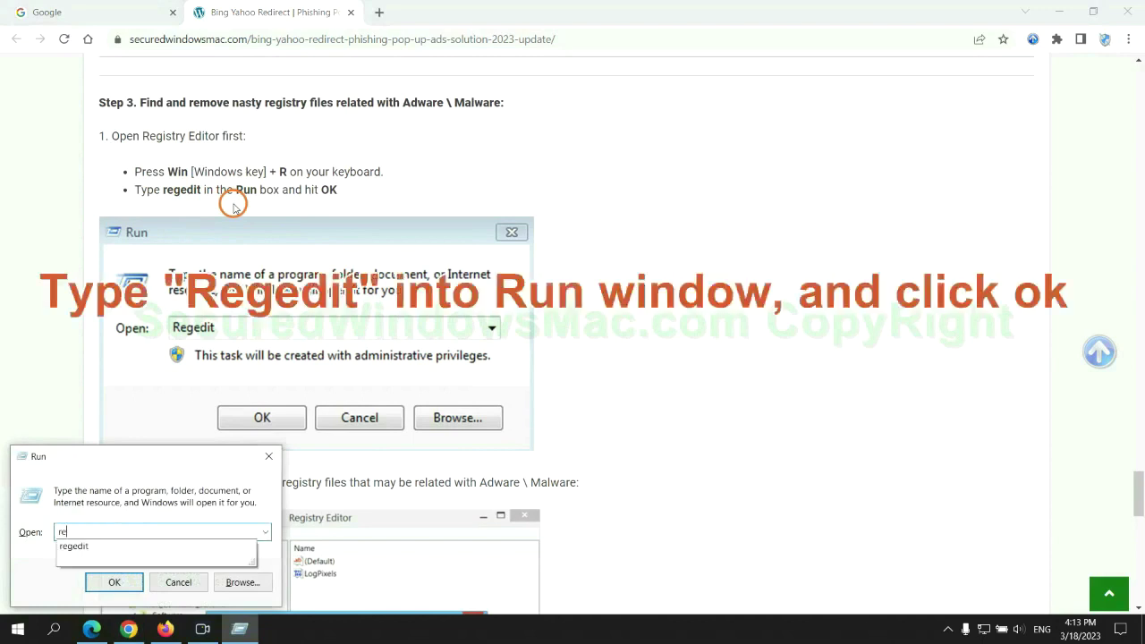
text(gedit)
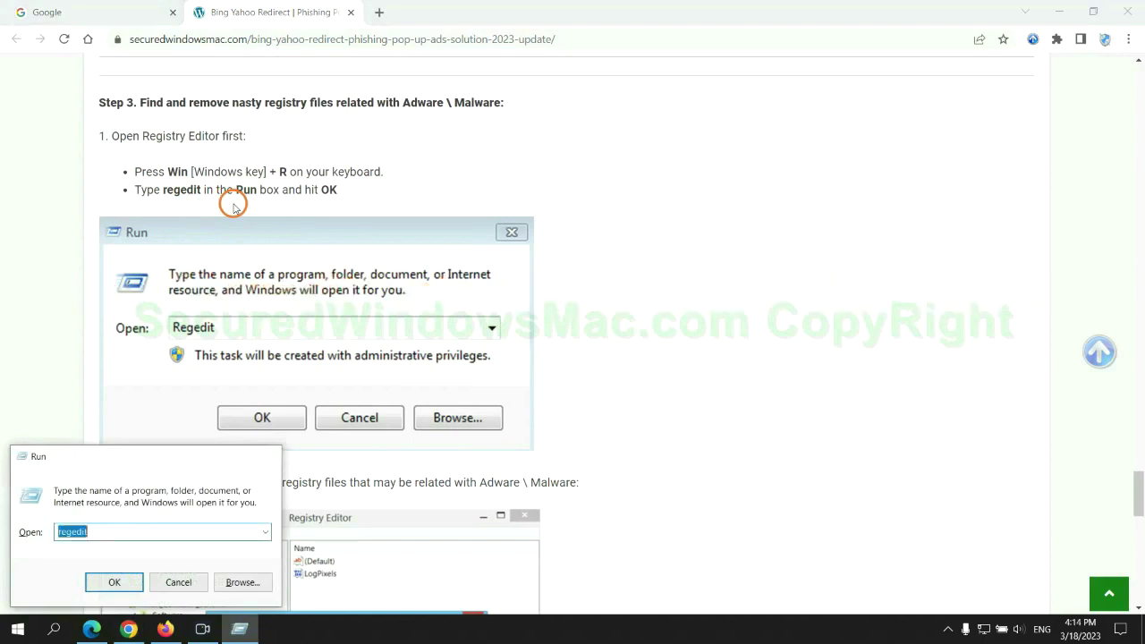
key(Return)
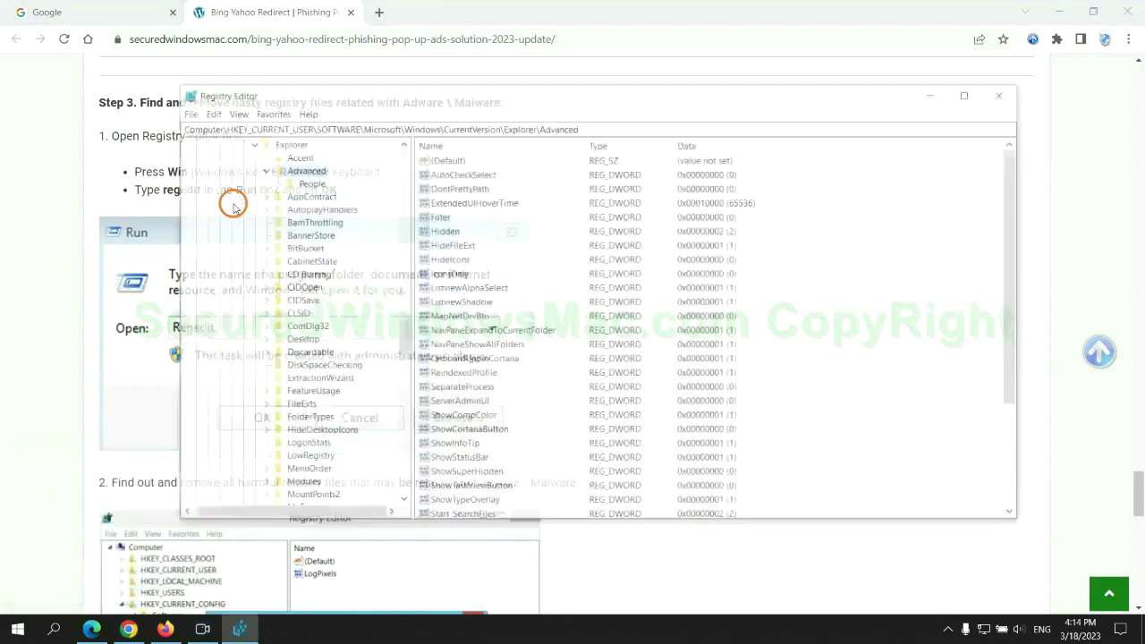
Find 'Apps' in the registry, open StoreAppsOnTaskbar's options, and scroll the guide to Step 4
click(205, 112)
click(253, 214)
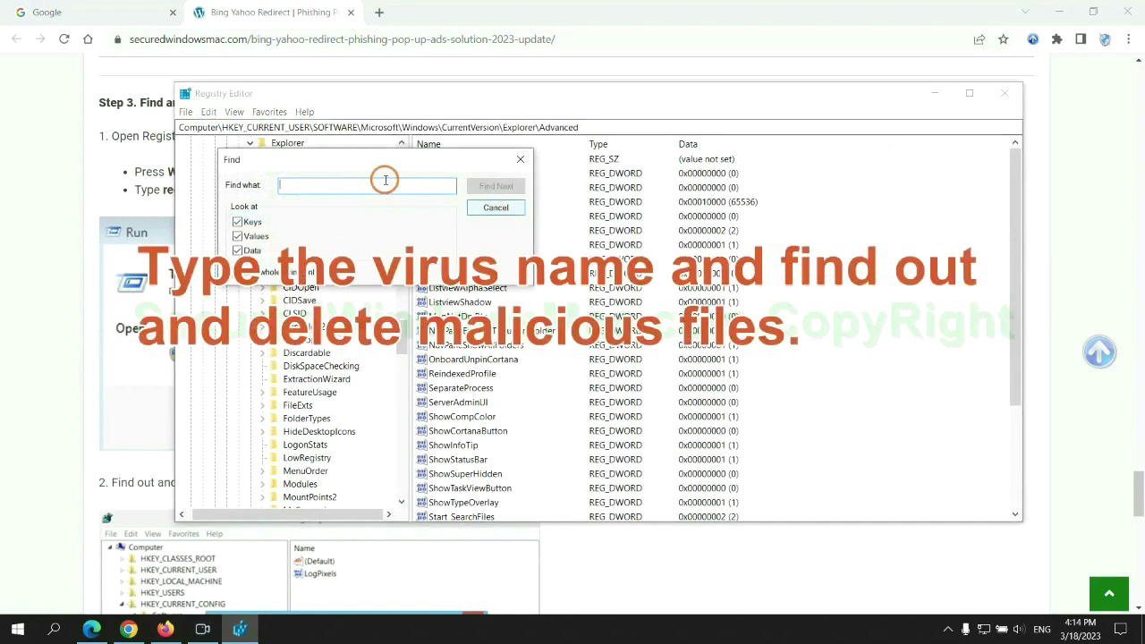
text(App)
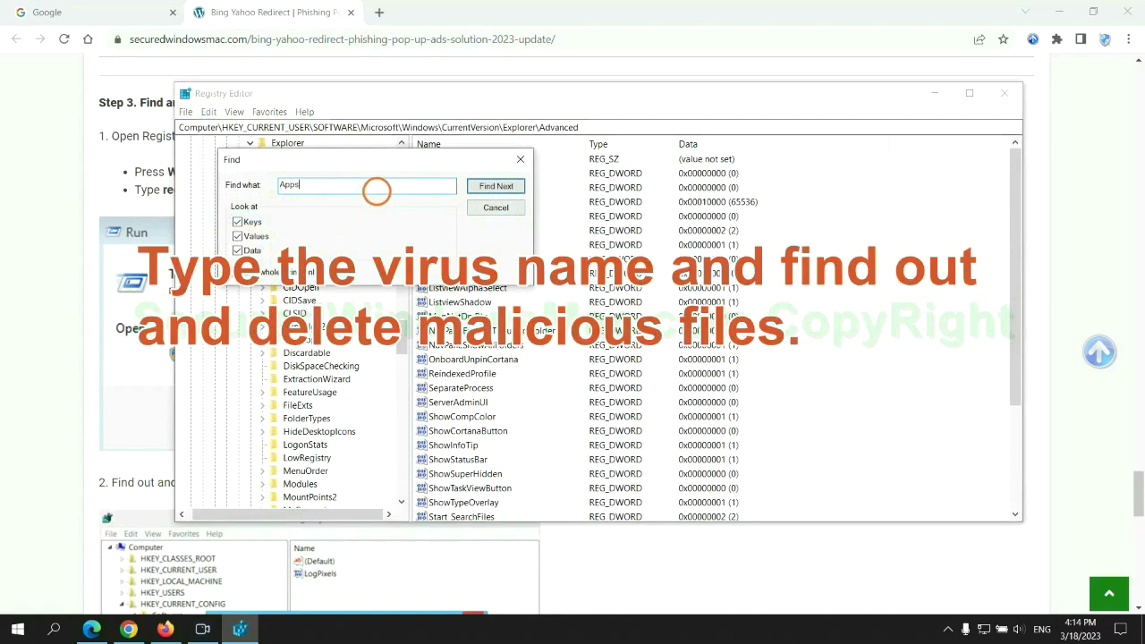
text(s)
key(Return)
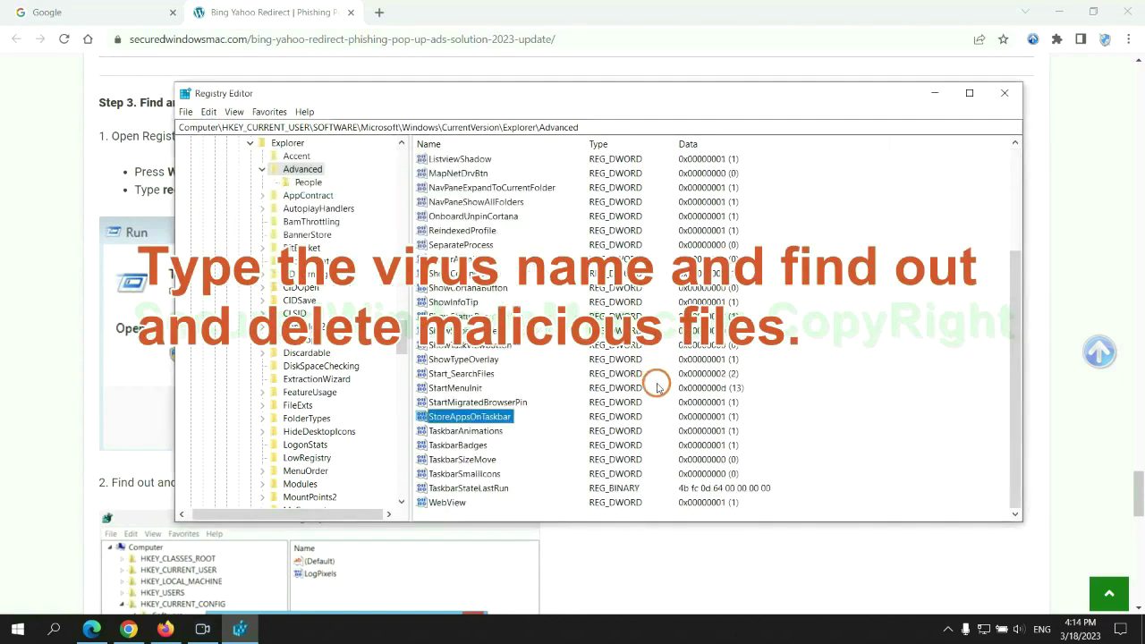
right_click(498, 417)
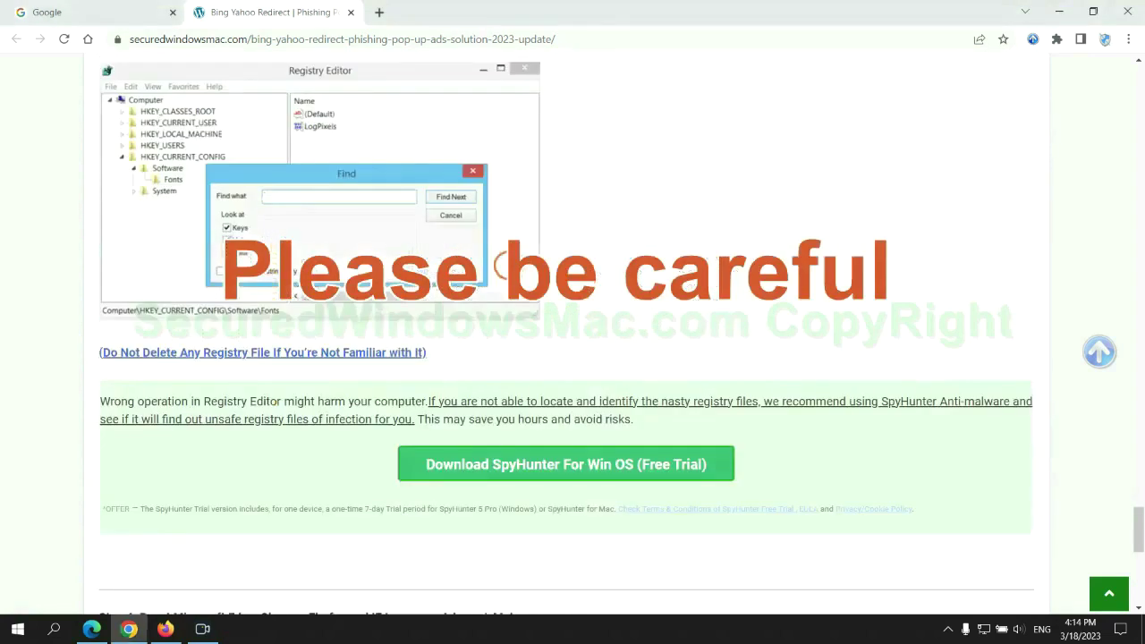
scroll(507, 267, down, 1)
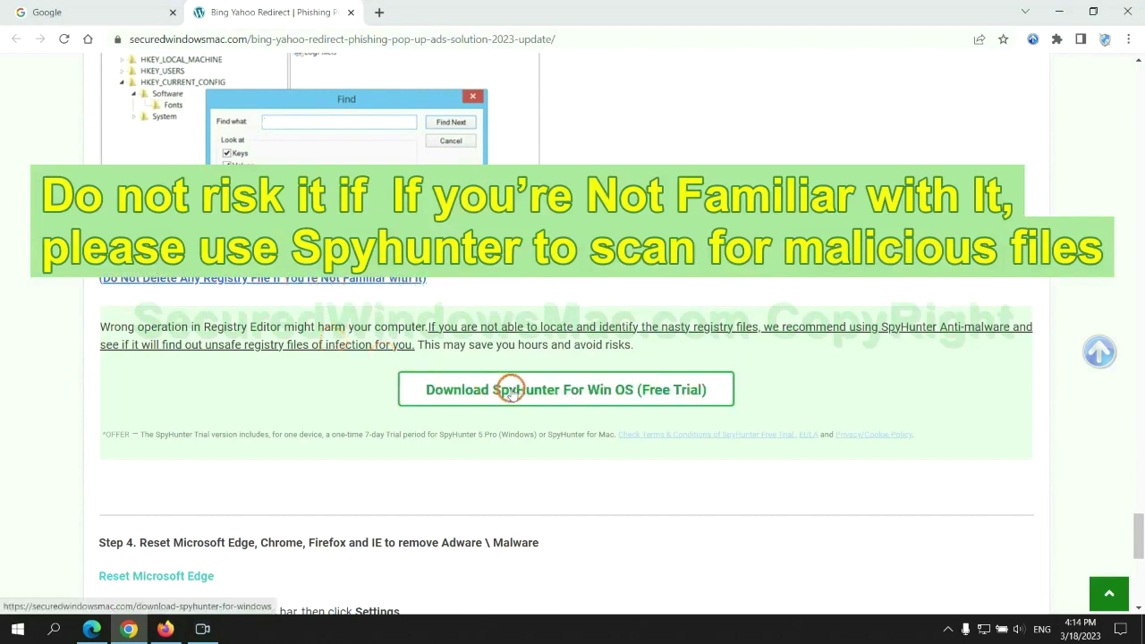
scroll(511, 390, down, 5)
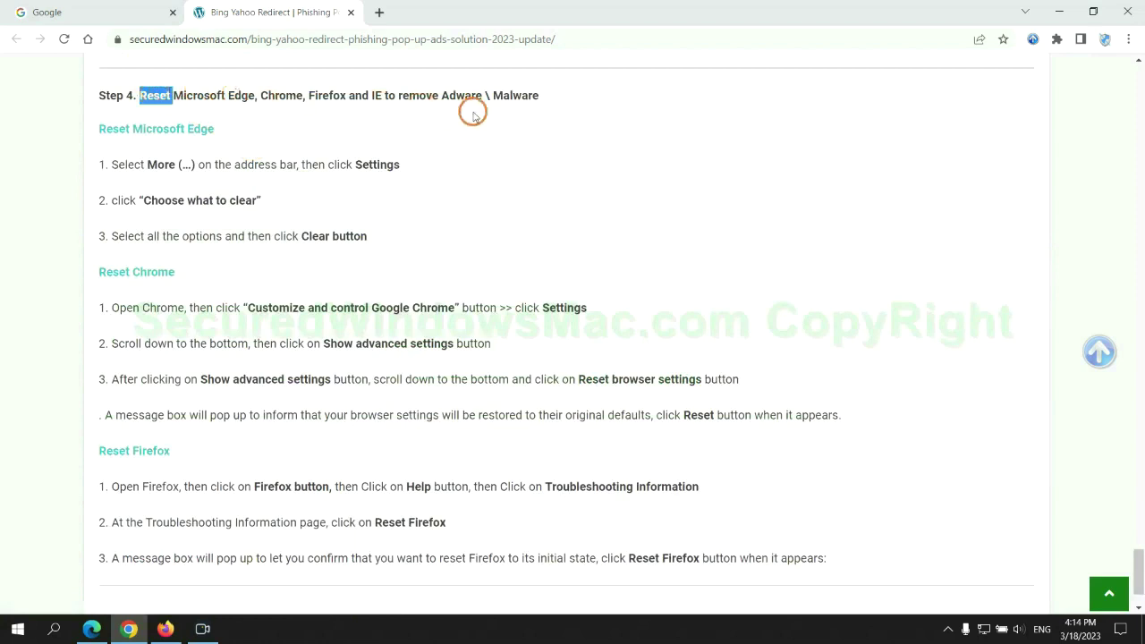
In Edge Settings > Privacy, search, and services, open the clear browsing data choices
click(442, 130)
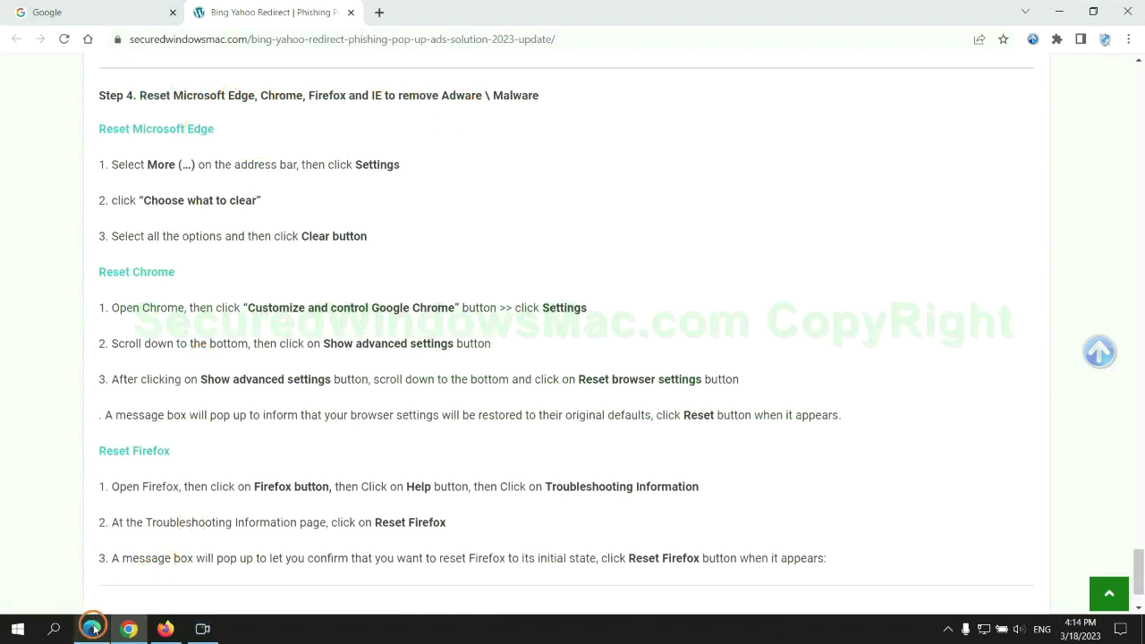
click(93, 629)
click(1084, 39)
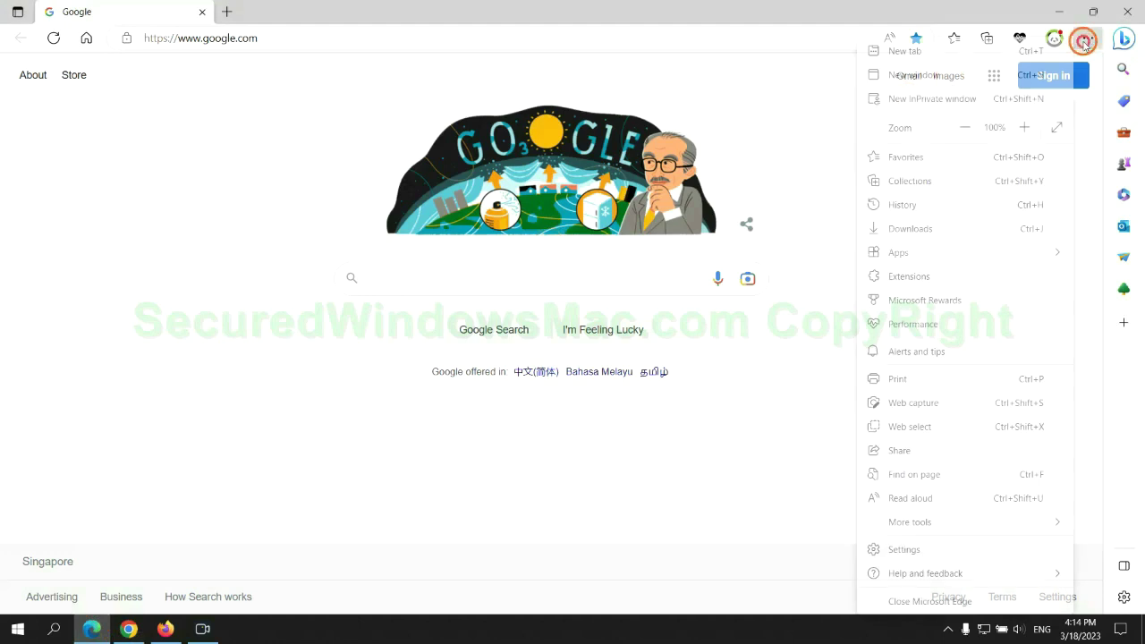
click(899, 550)
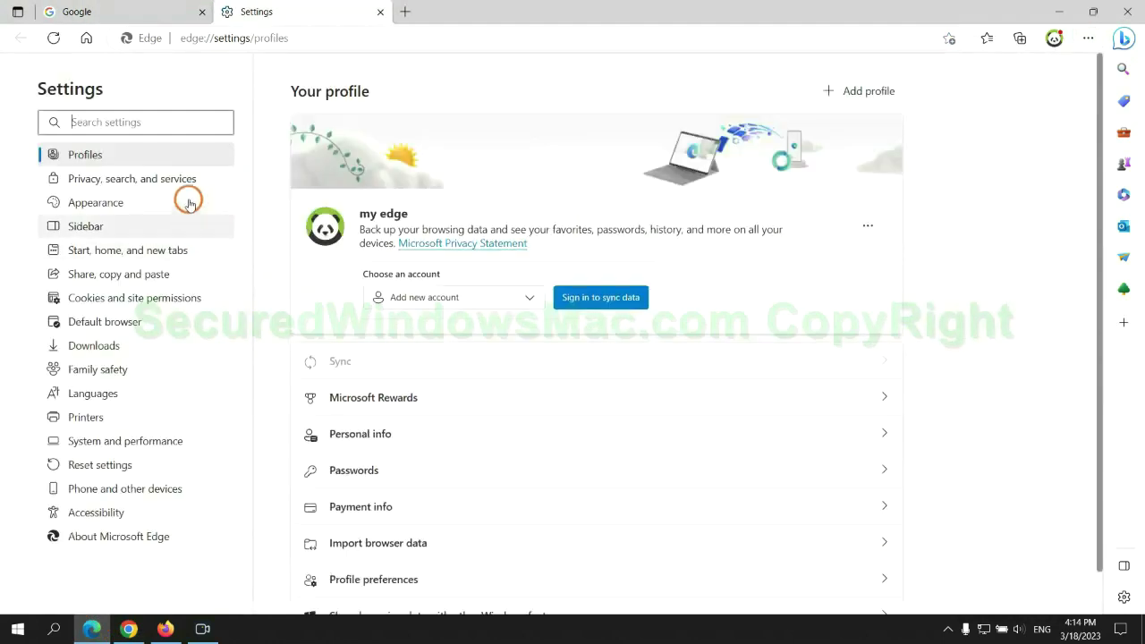
click(187, 183)
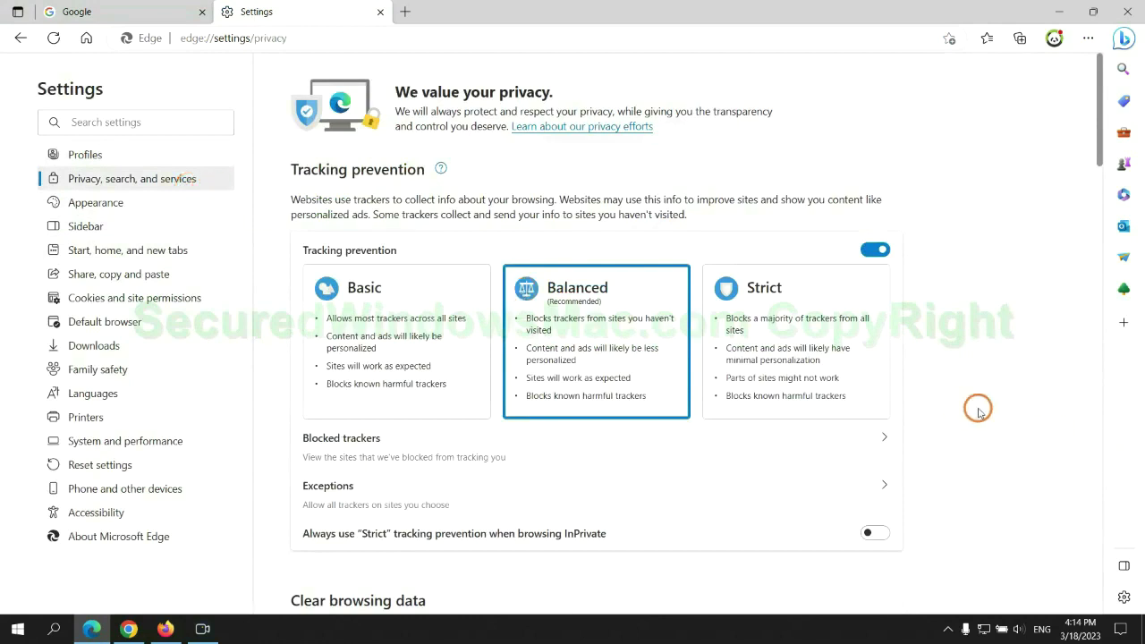
scroll(978, 410, down, 3)
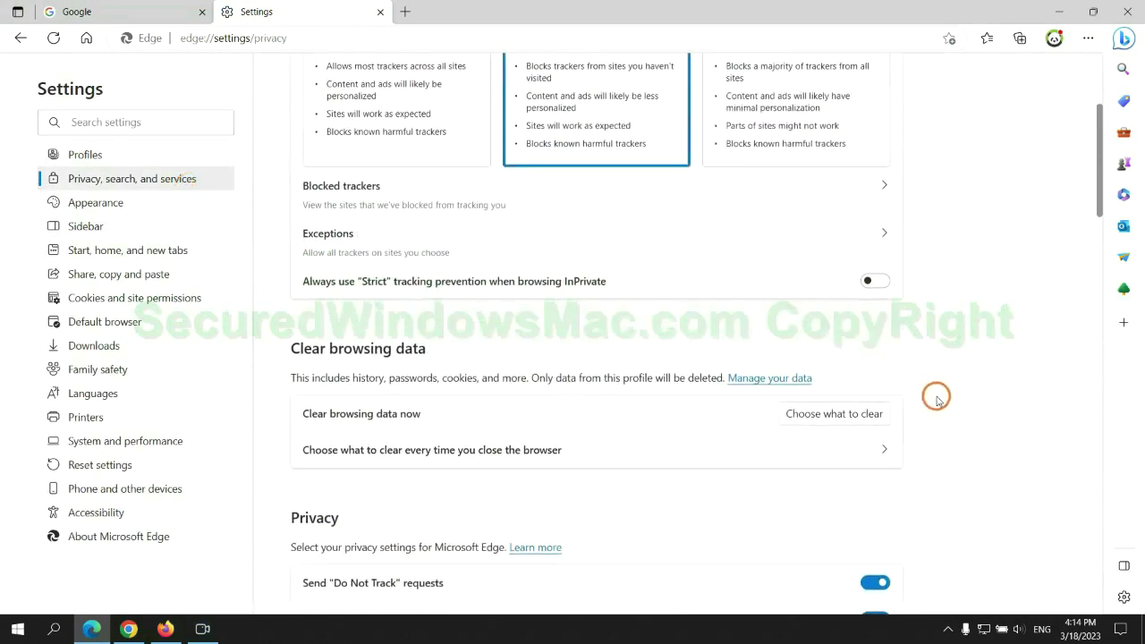
click(848, 415)
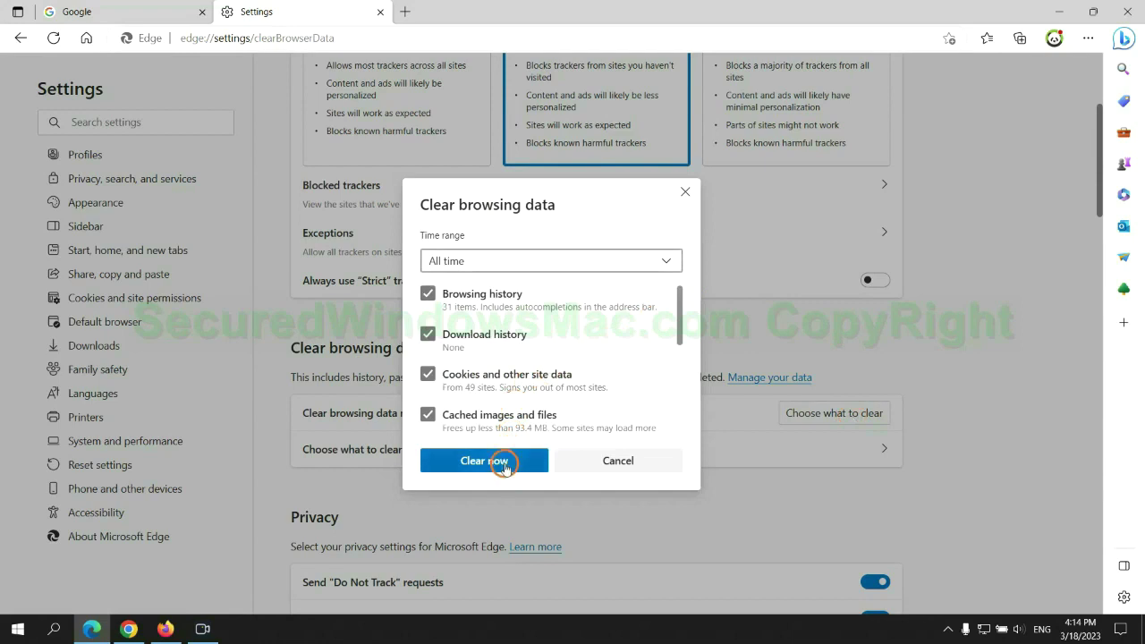
Clear Edge's browsing data, then start restoring Chrome settings to their original defaults
click(129, 626)
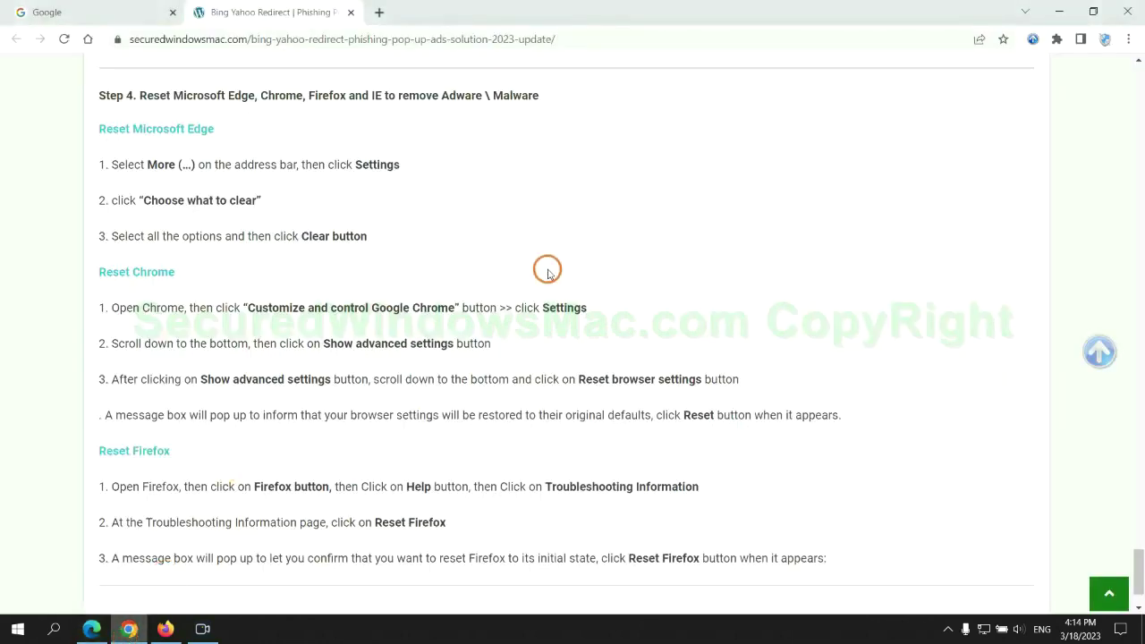
click(1127, 40)
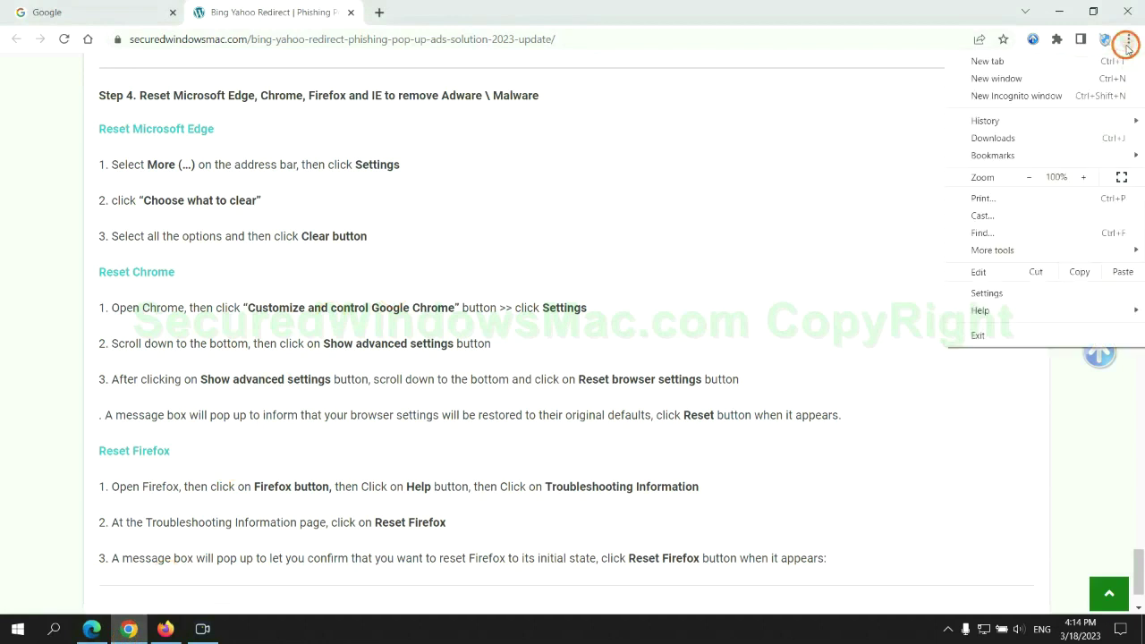
click(995, 292)
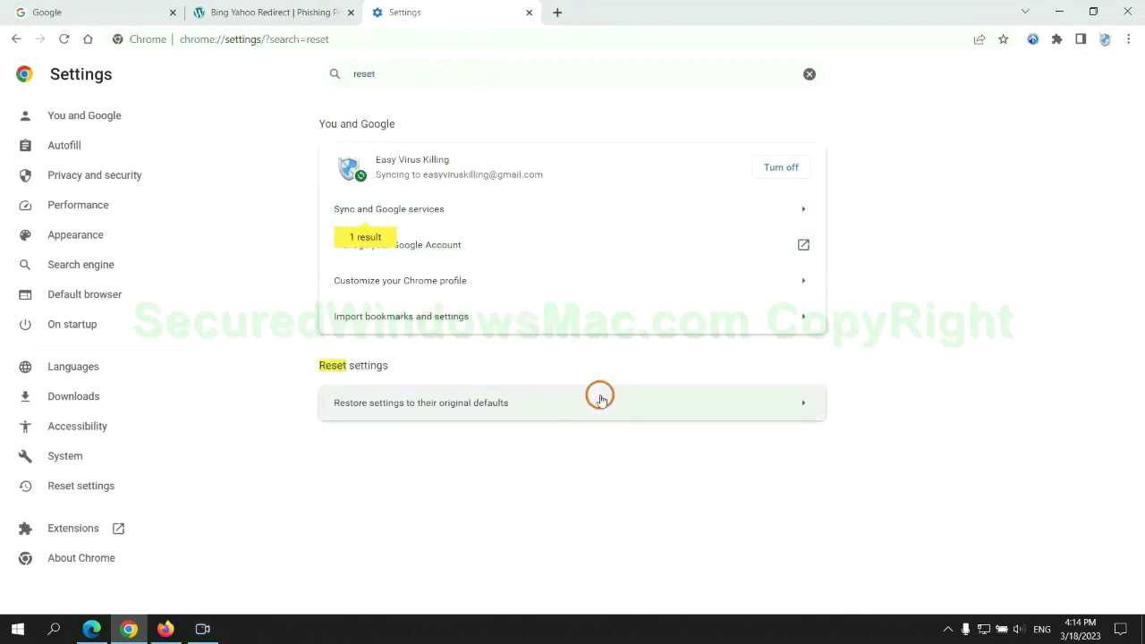
click(600, 399)
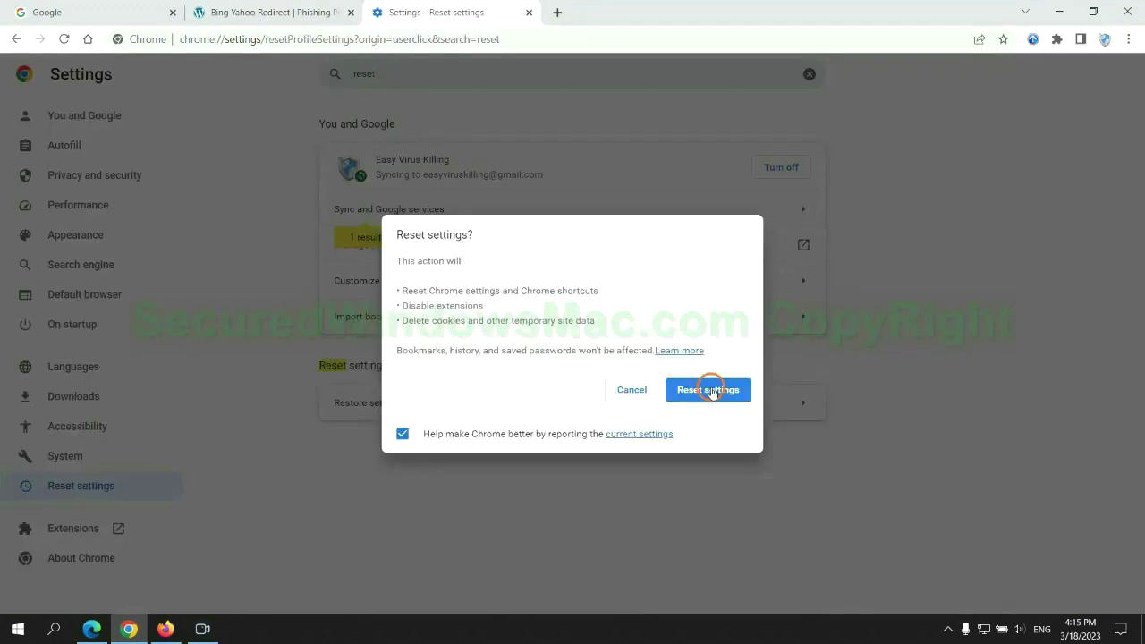
Confirm the Chrome reset, then refresh Firefox from Help > Troubleshooting Information
click(166, 629)
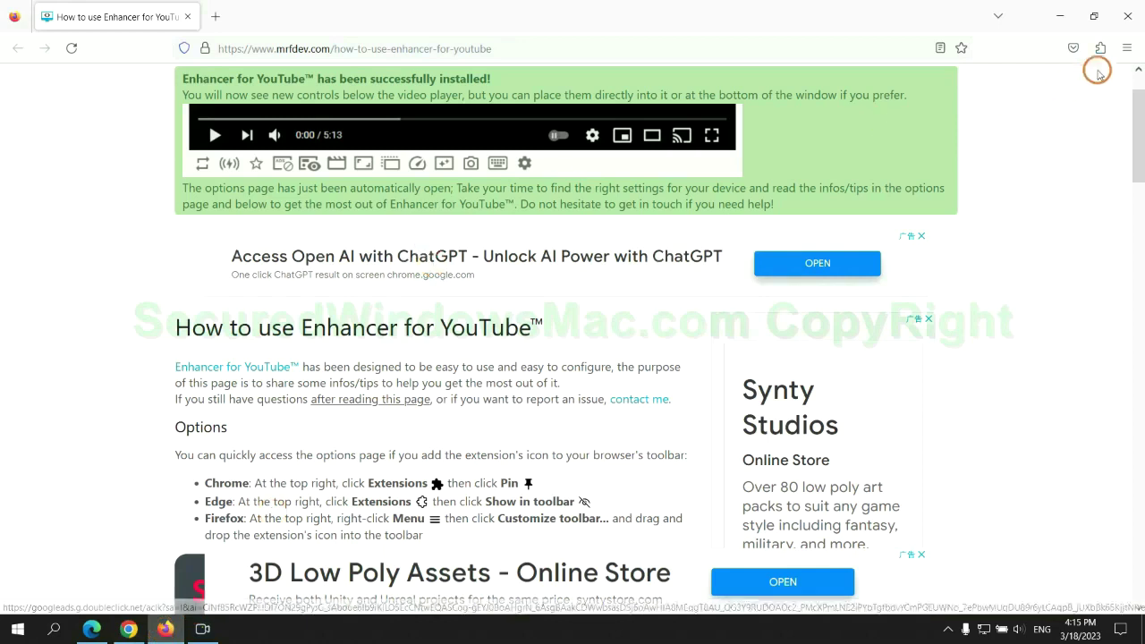
click(1125, 49)
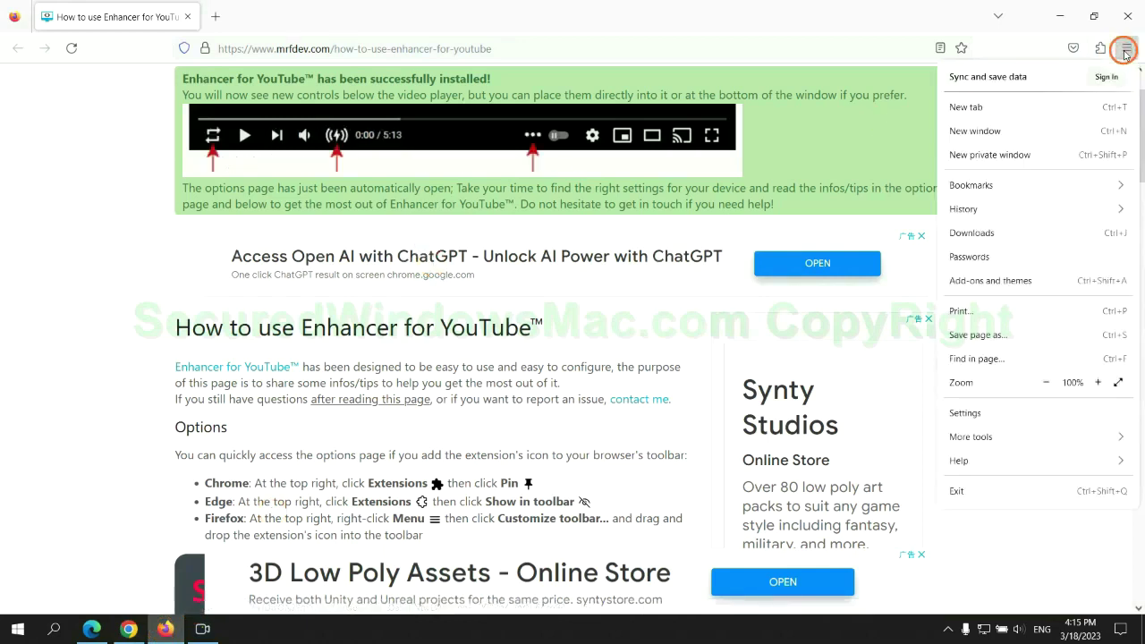
click(973, 460)
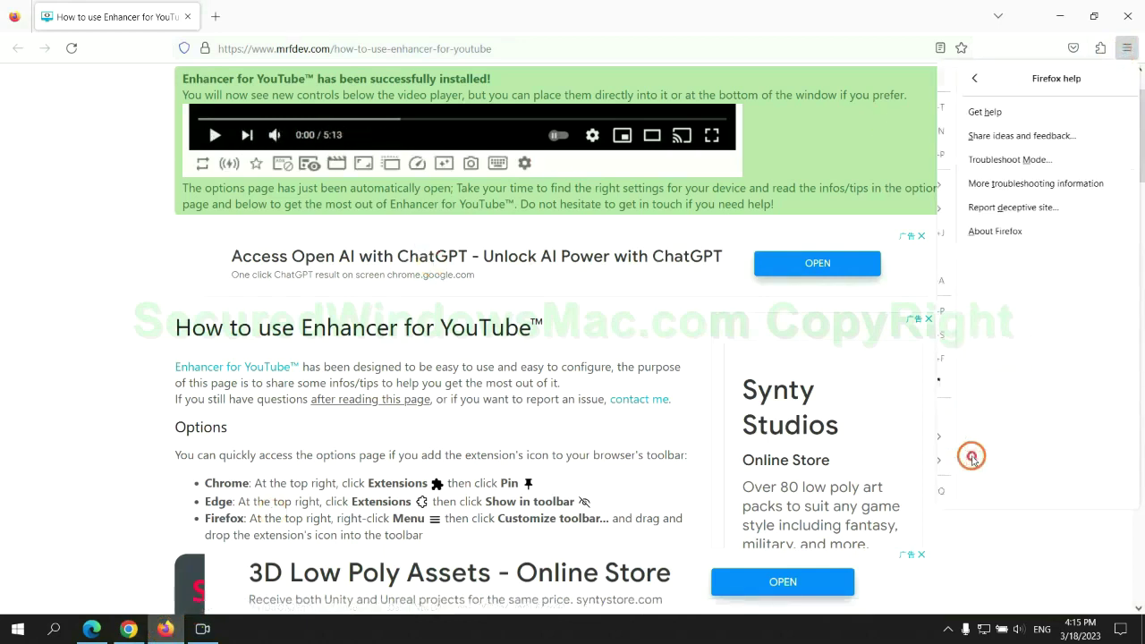
click(1020, 182)
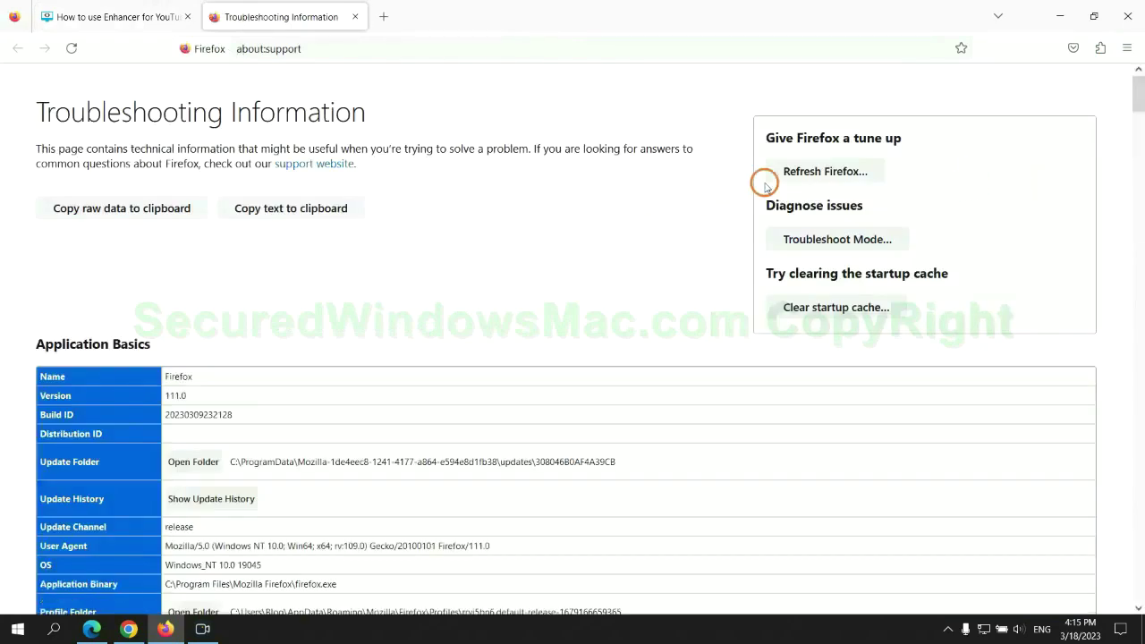
click(789, 175)
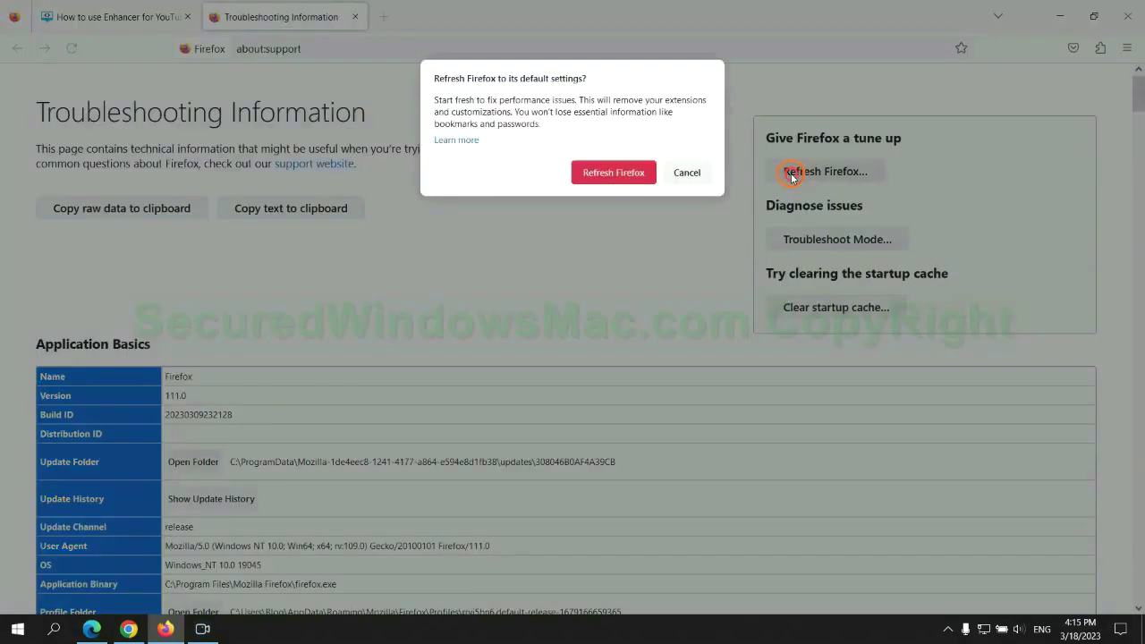
click(635, 179)
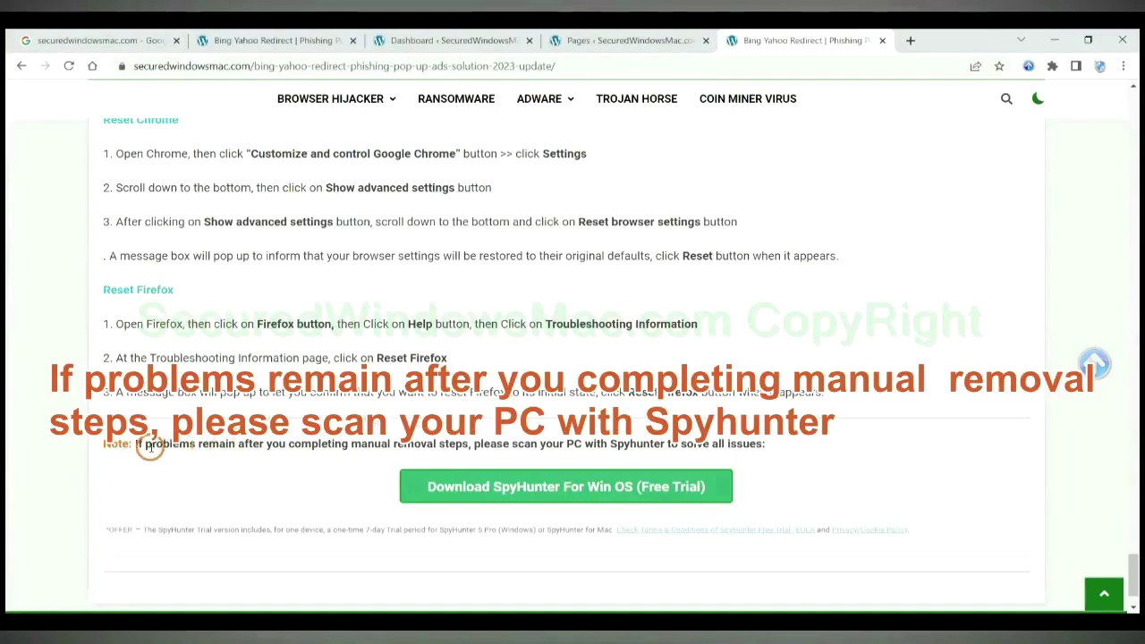
drag(135, 445, 239, 449)
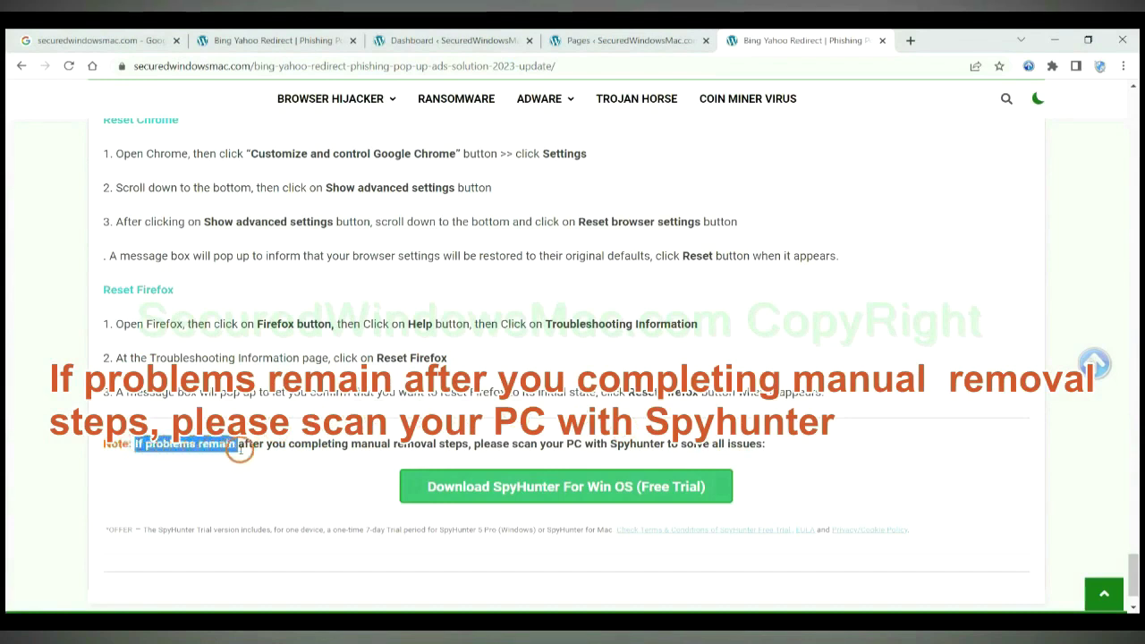